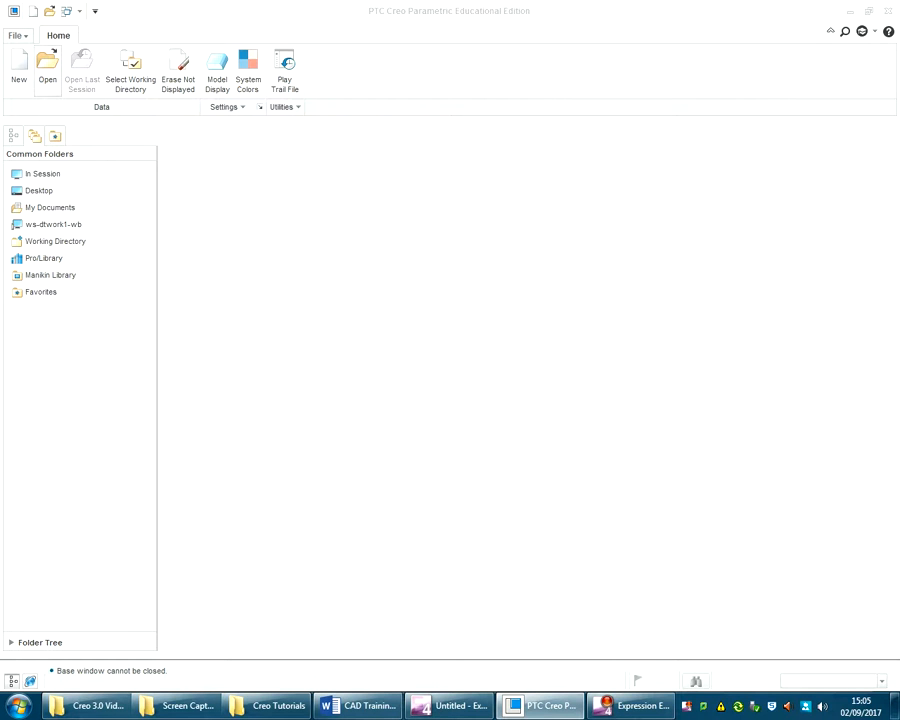
Open cube.prt from the J: drive folder Year9 > Design and Technology > Product Design > Creo 3.0 Video Tutorials
click(47, 70)
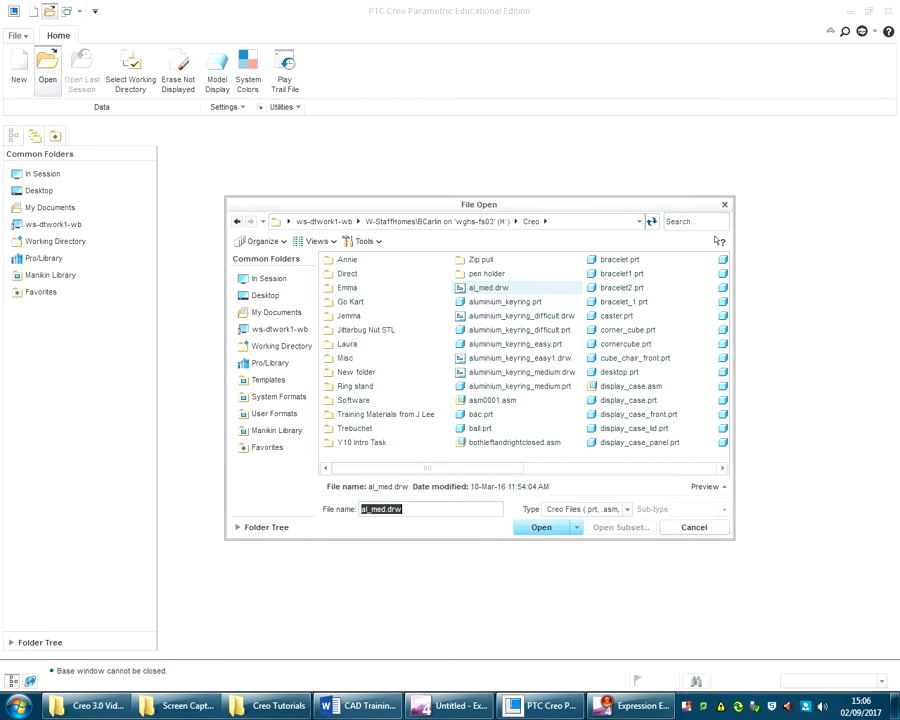
key(Escape)
click(47, 62)
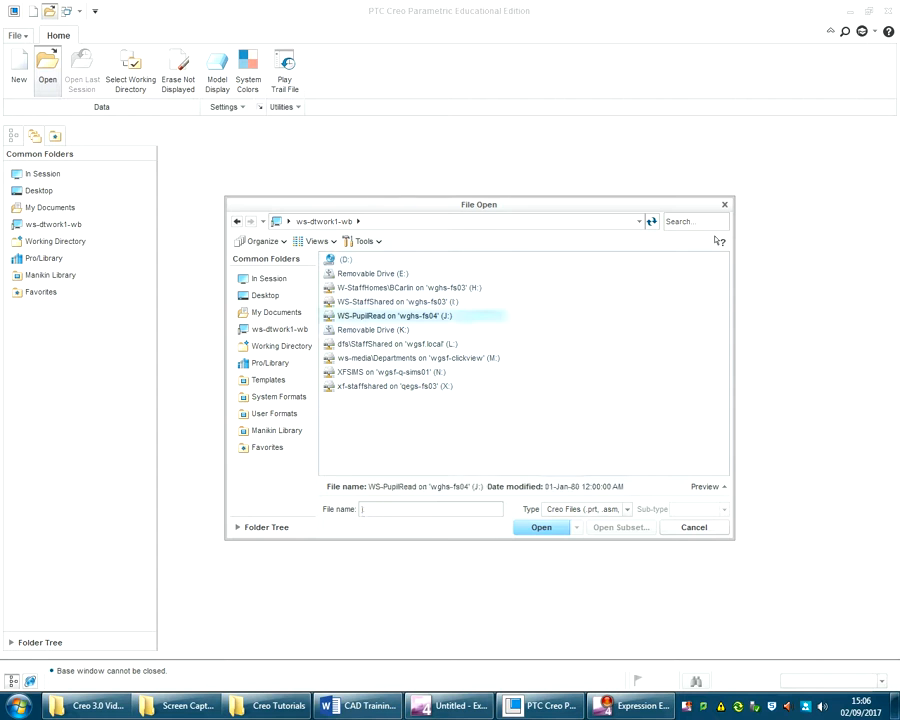
double_click(495, 260)
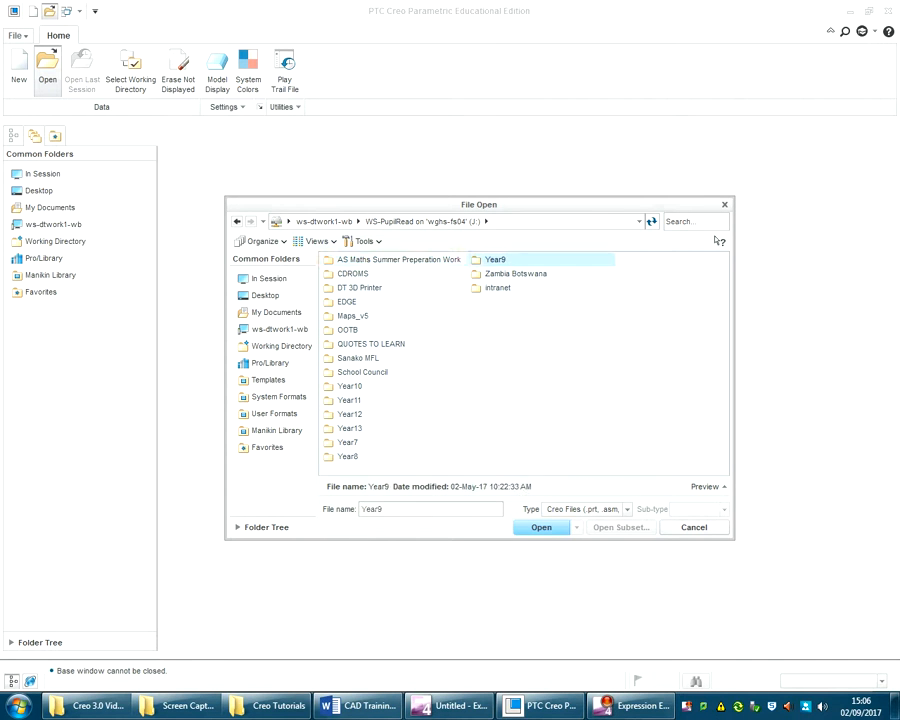
double_click(376, 330)
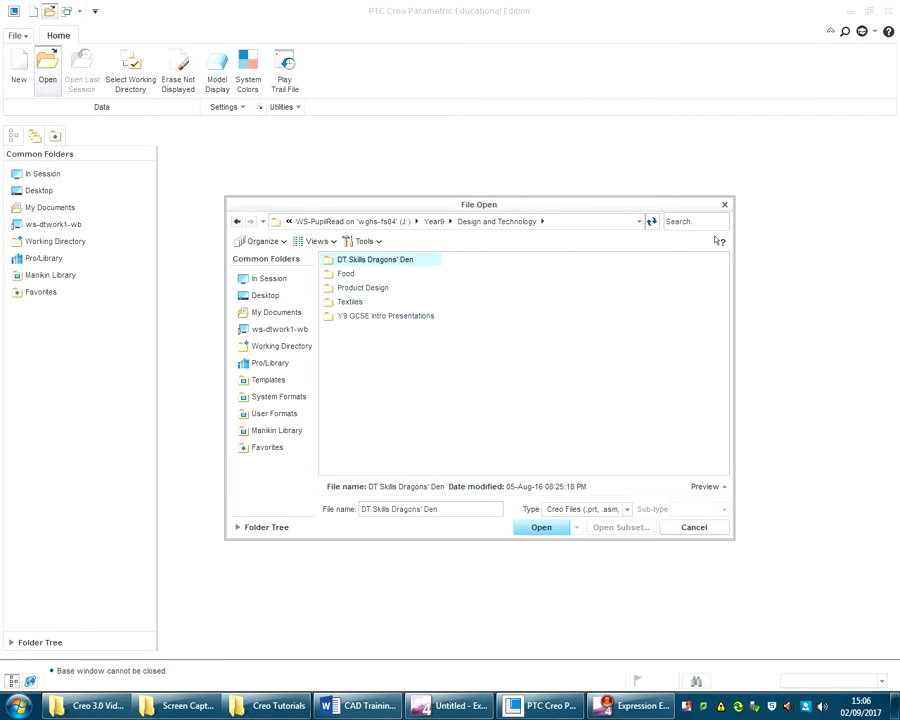
double_click(363, 288)
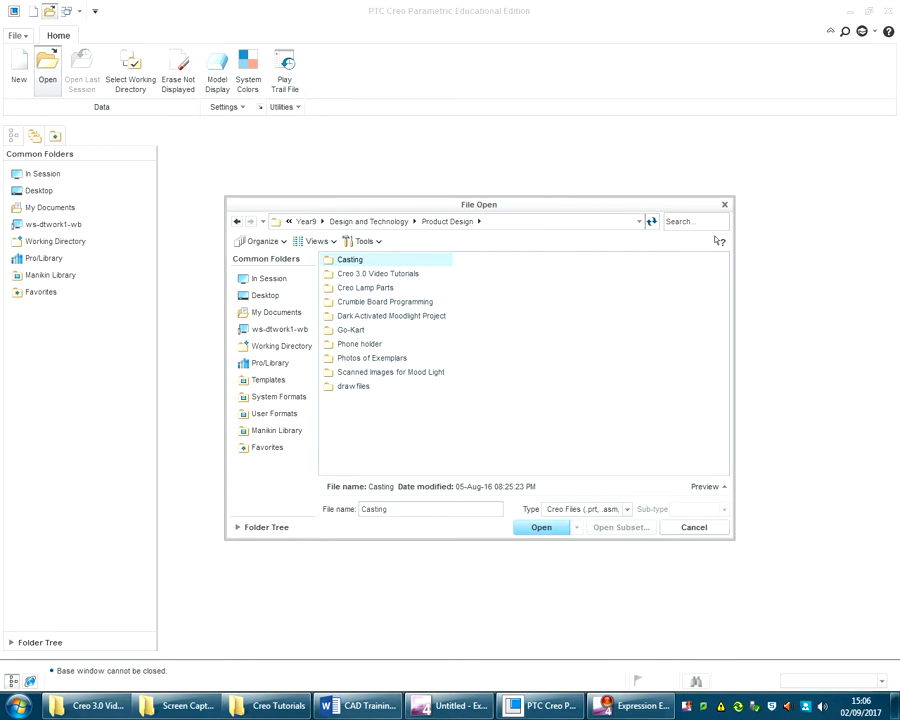
double_click(378, 273)
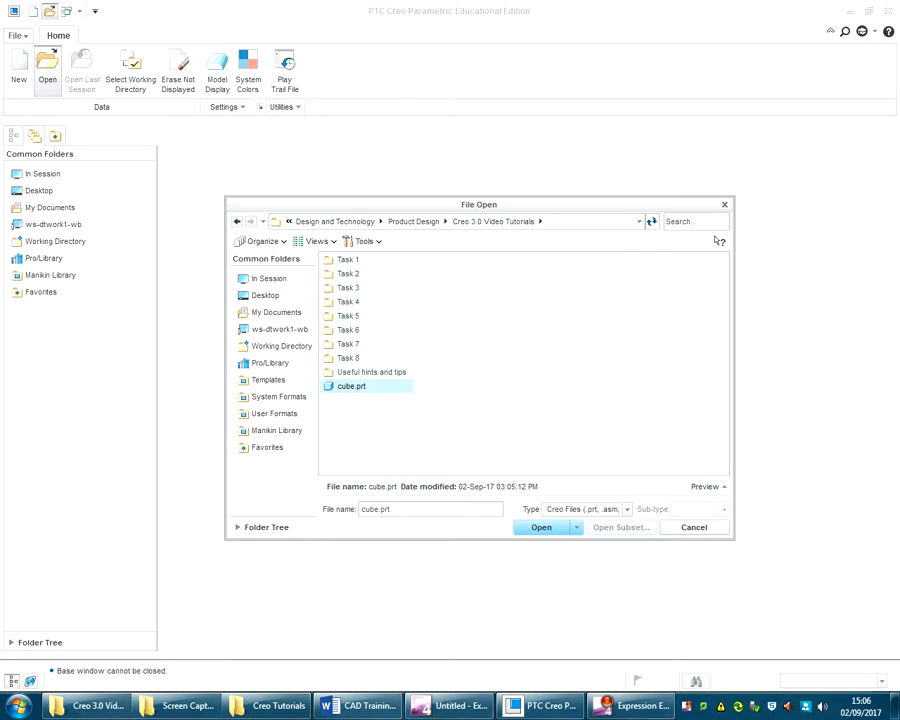
mouse_move(351, 386)
click(541, 527)
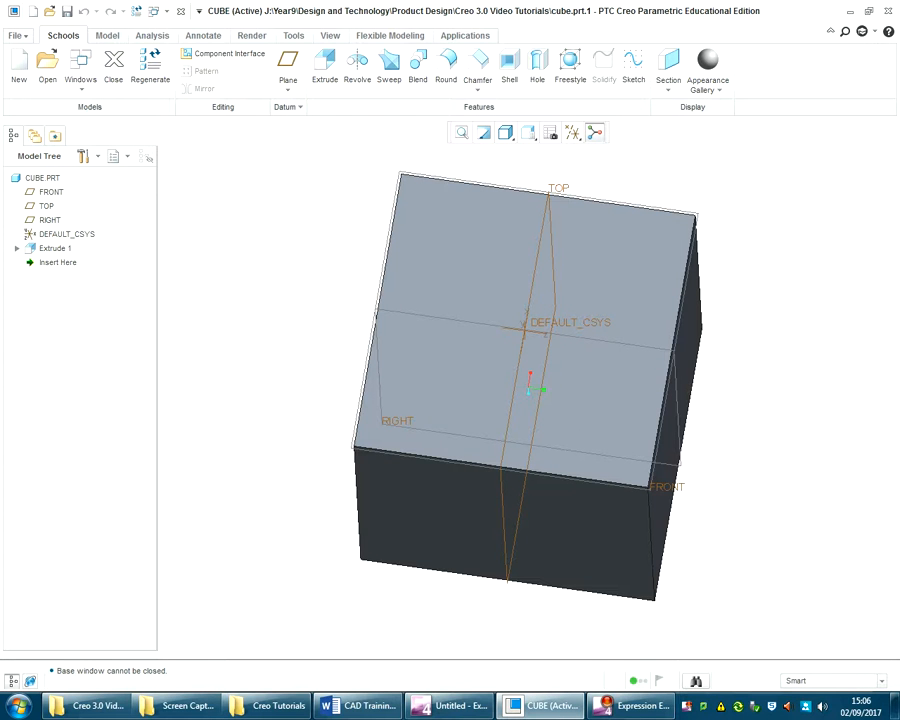
Save a copy of the cube part as cube1 in the Creo folder on the H: drive
middle_drag(527, 430, 480, 335)
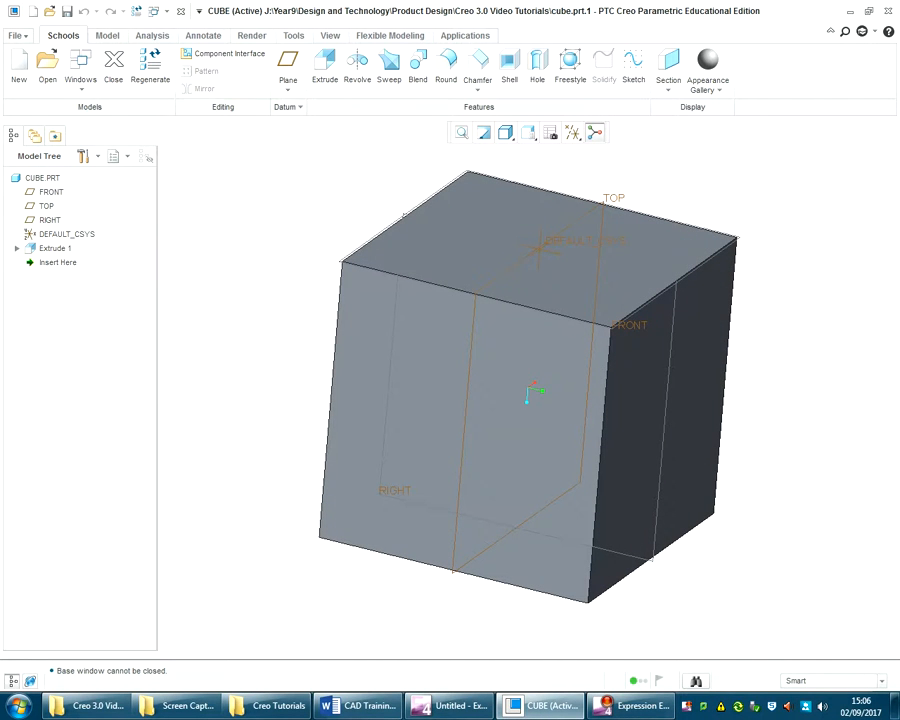
click(16, 35)
mouse_move(45, 135)
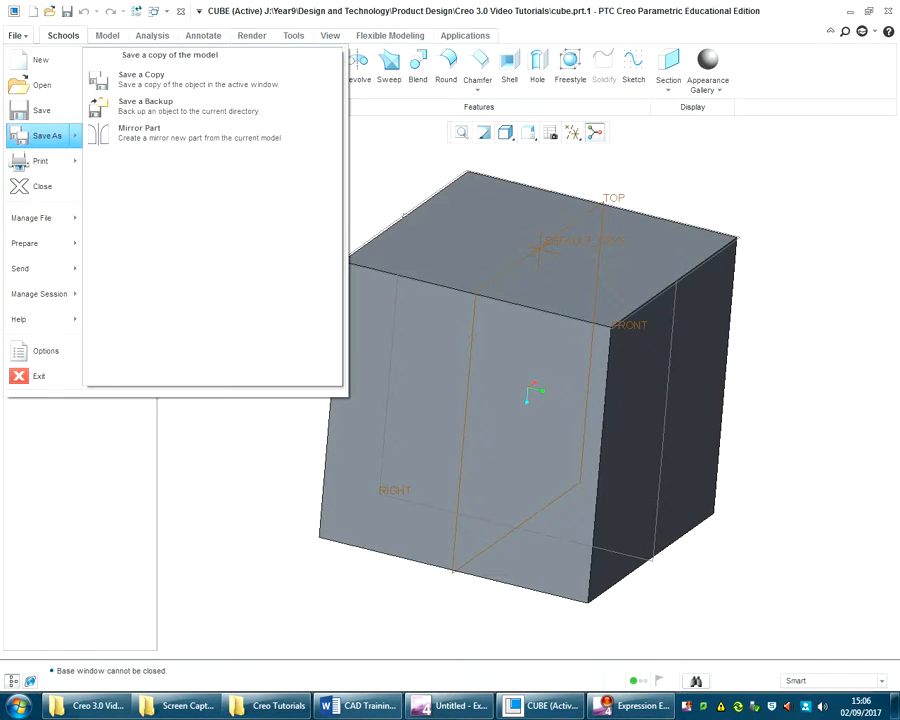
click(141, 78)
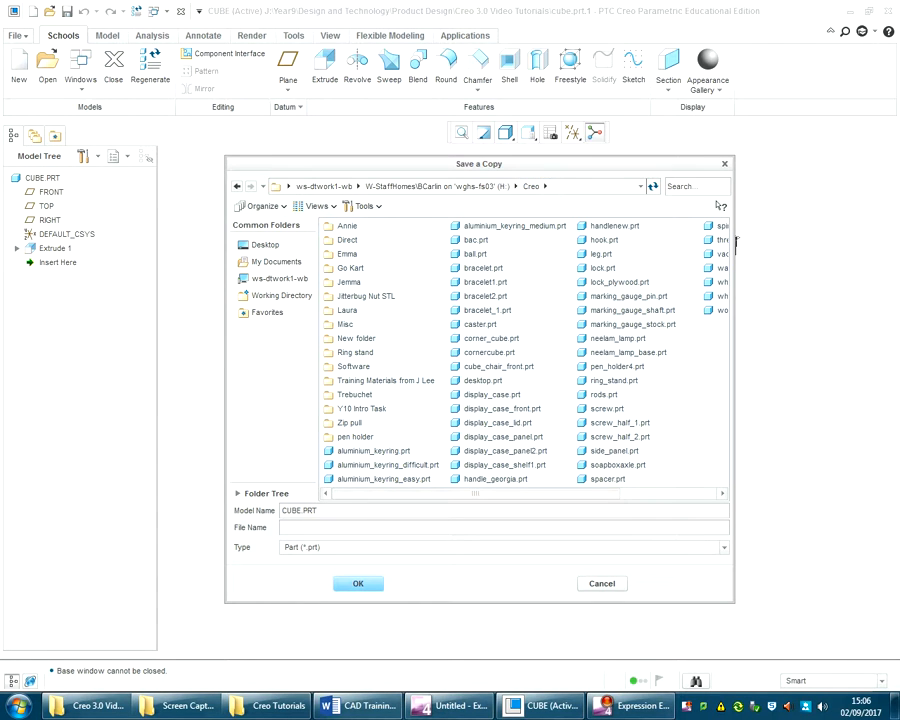
text(cube)
key(Return)
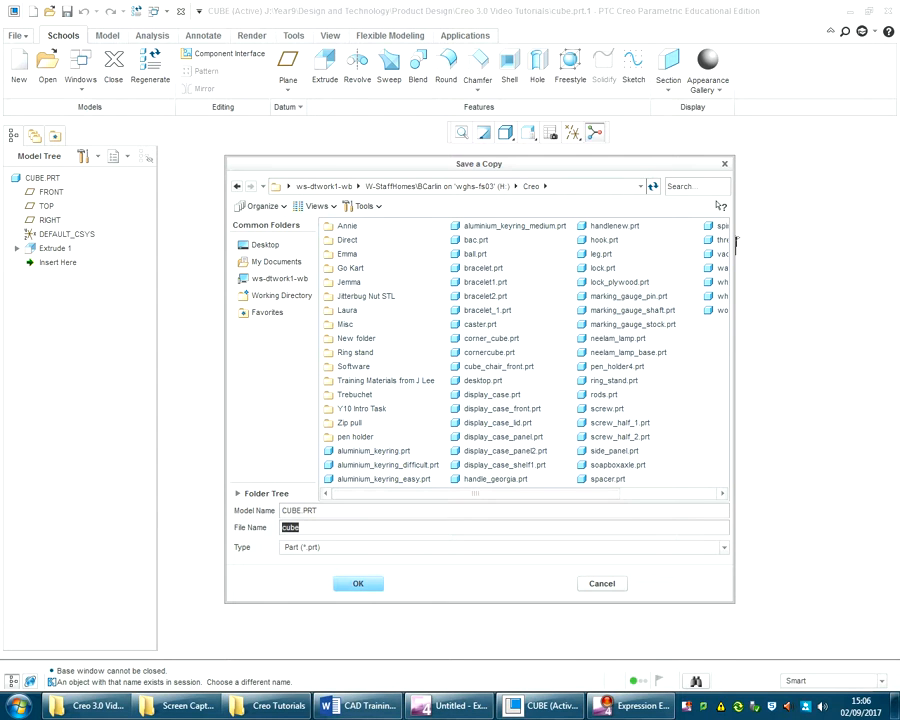
key(End)
text(1)
key(Return)
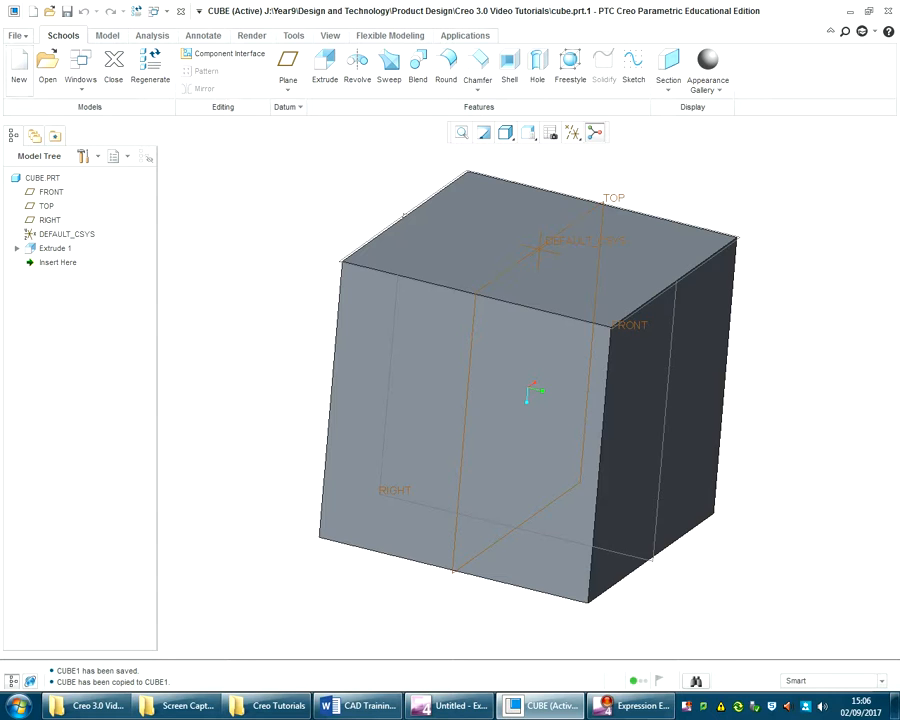
Close the original cube model and open cube1.prt from the Creo folder on the H: drive
click(113, 66)
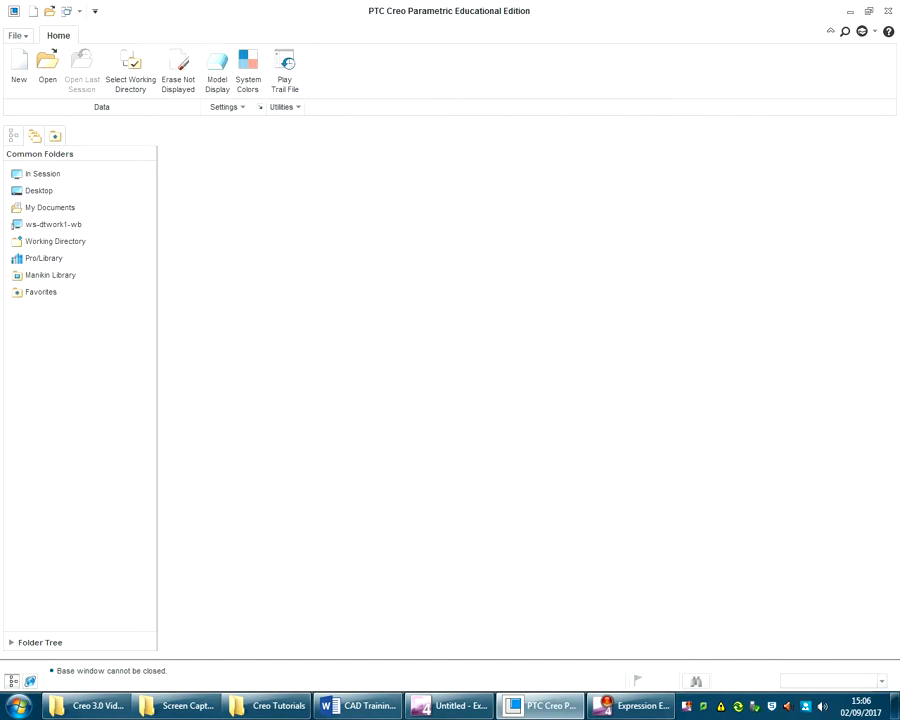
click(47, 62)
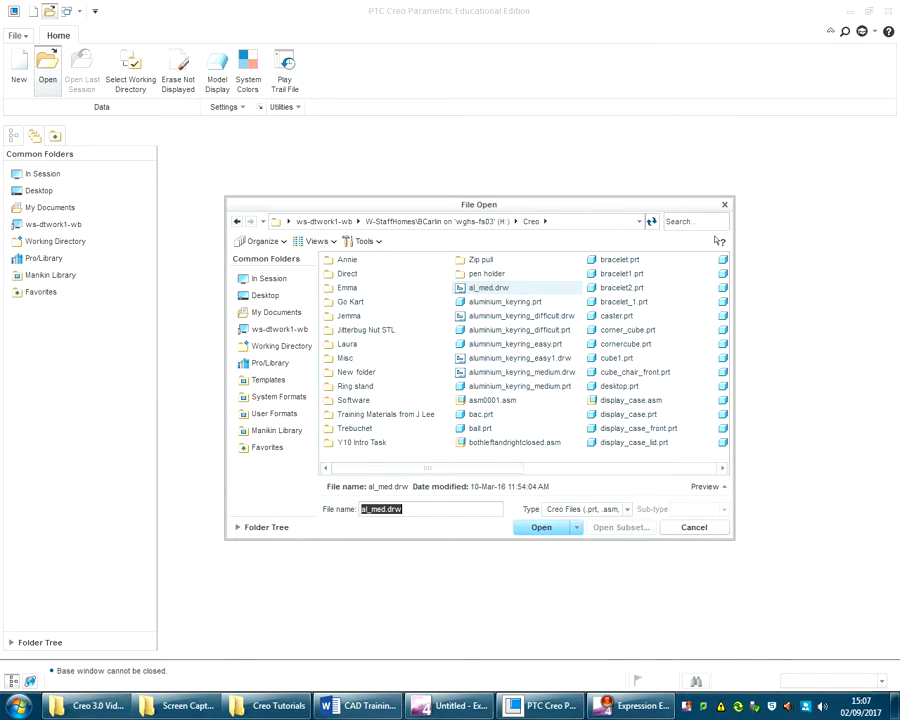
double_click(616, 358)
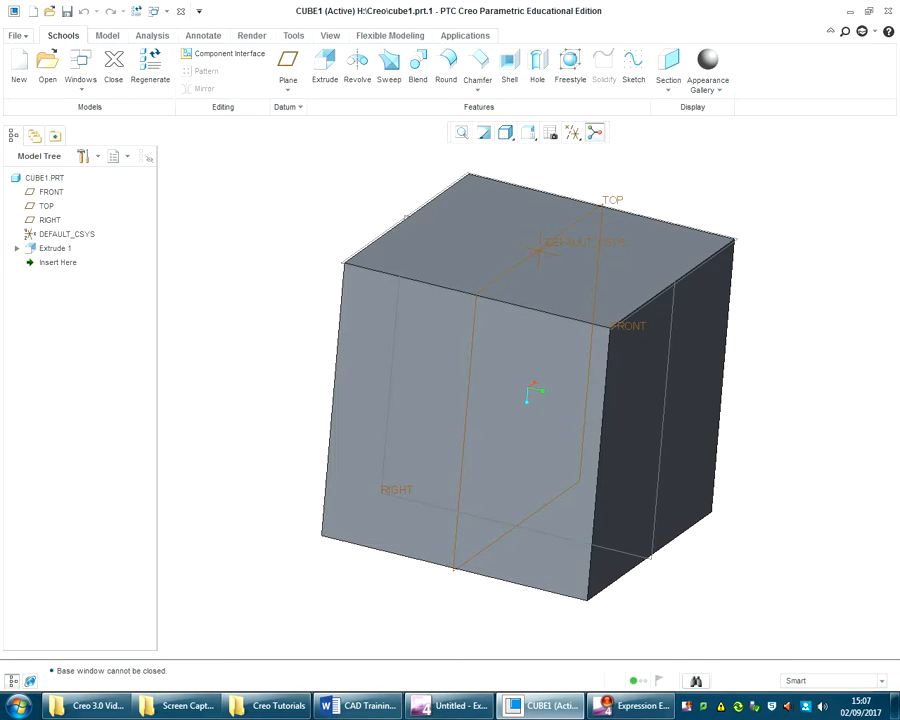
Start an extrusion on the cube's upper face and sketch a circle about 17 in diameter at the face's centre
middle_drag(528, 388, 512, 320)
key(ctrl+d)
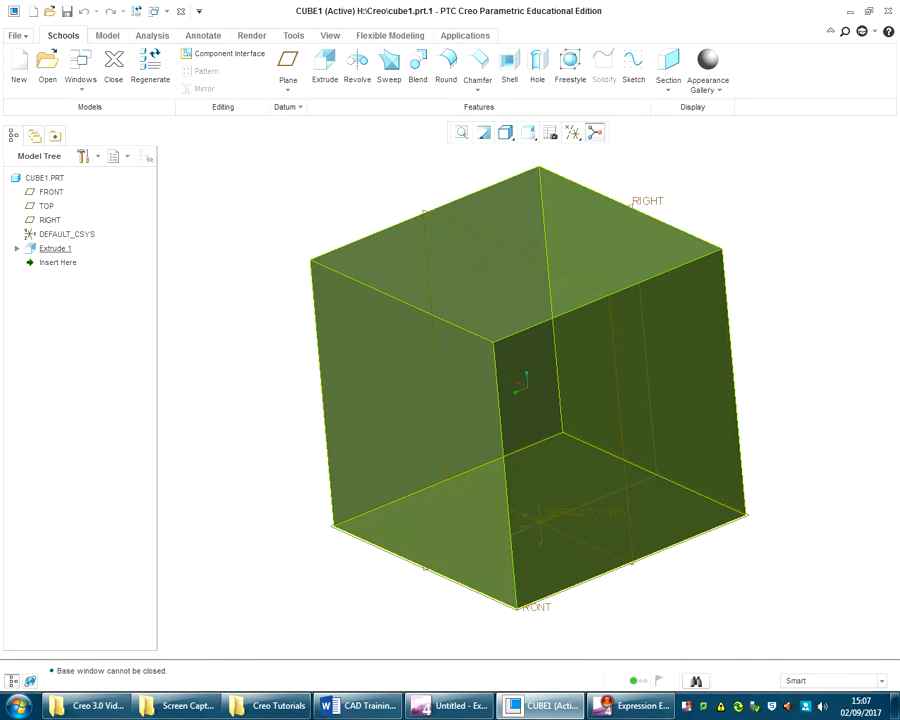
click(325, 62)
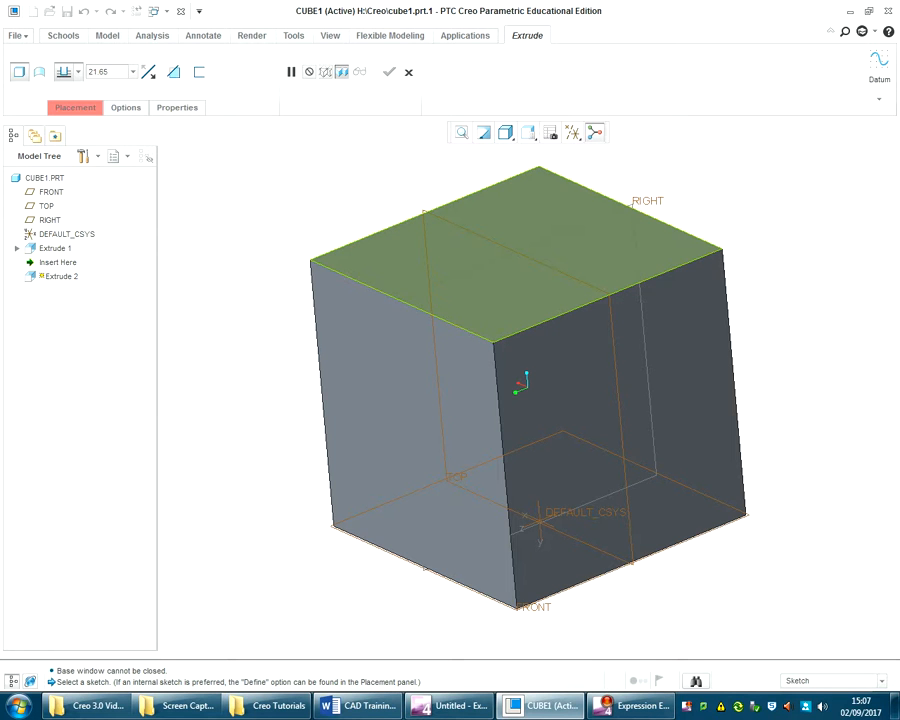
click(516, 254)
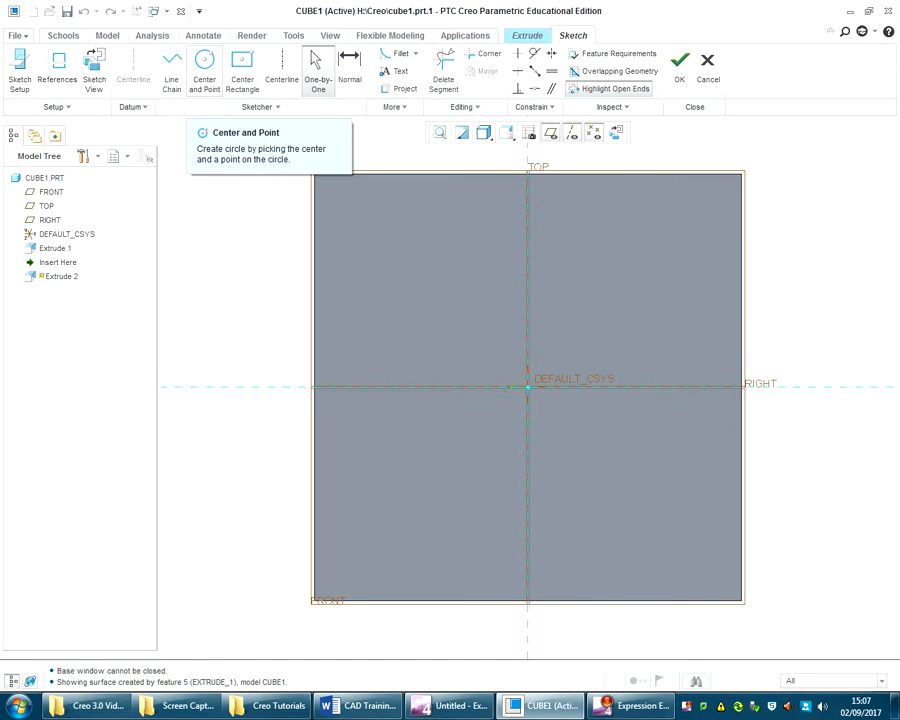
click(204, 62)
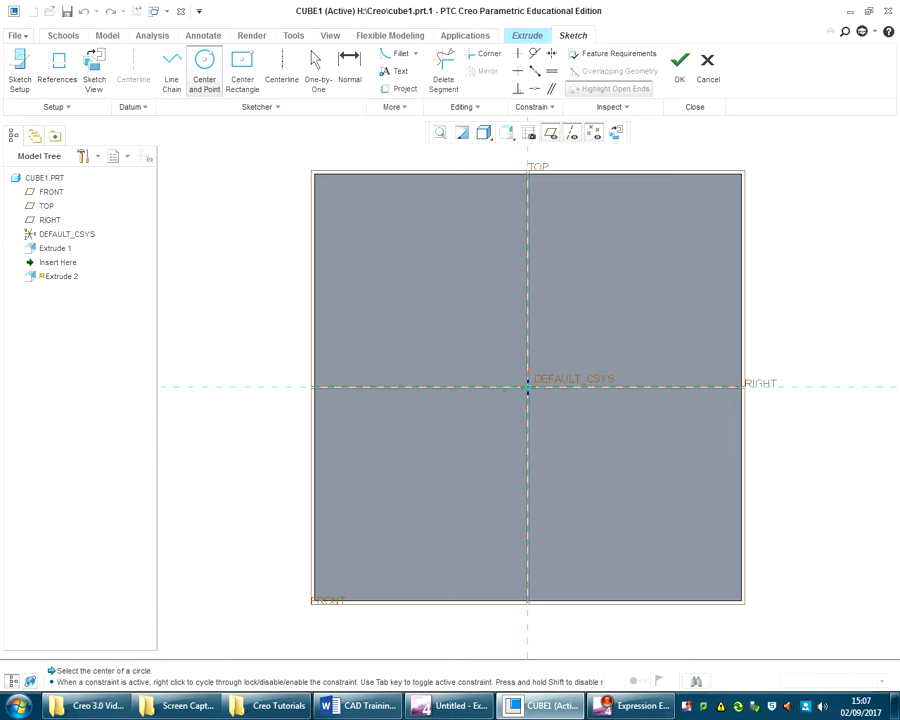
click(527, 388)
click(578, 437)
middle_click(291, 344)
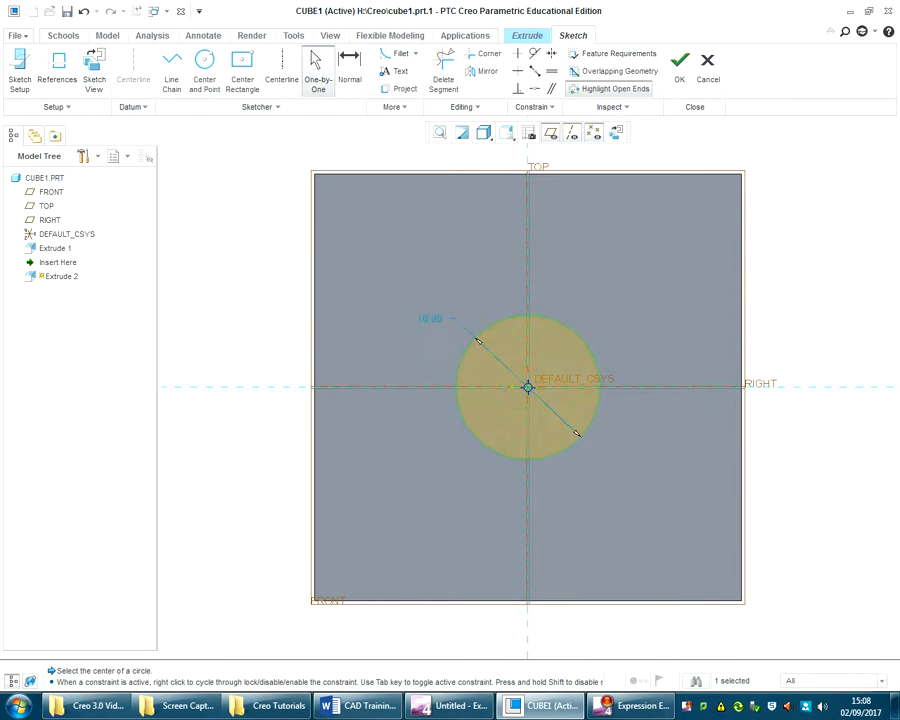
Set the central circle's diameter to 10 and finish the sketch
double_click(431, 317)
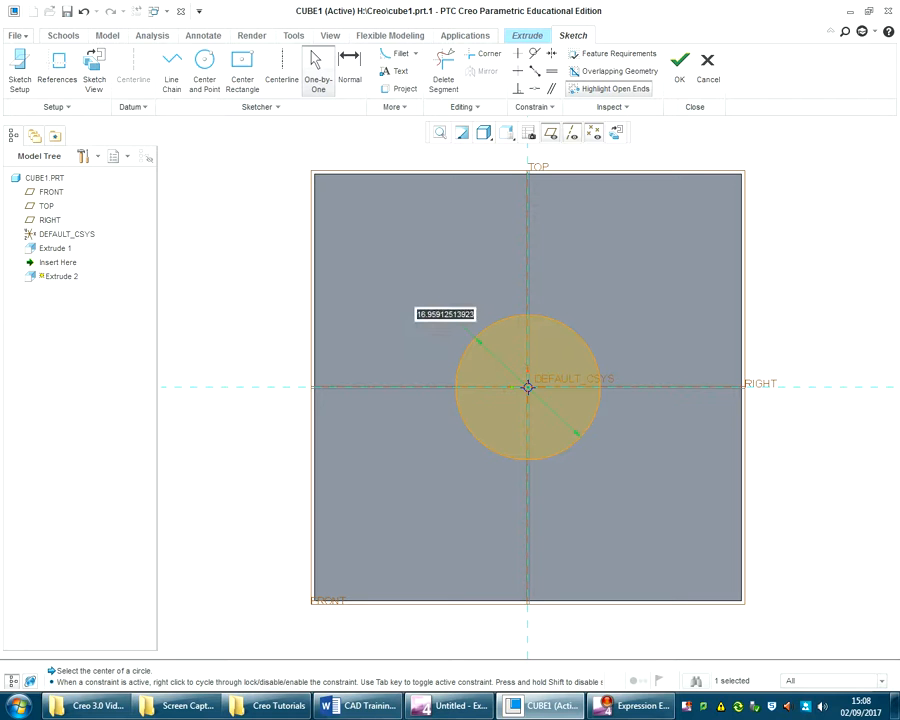
text(10)
key(Return)
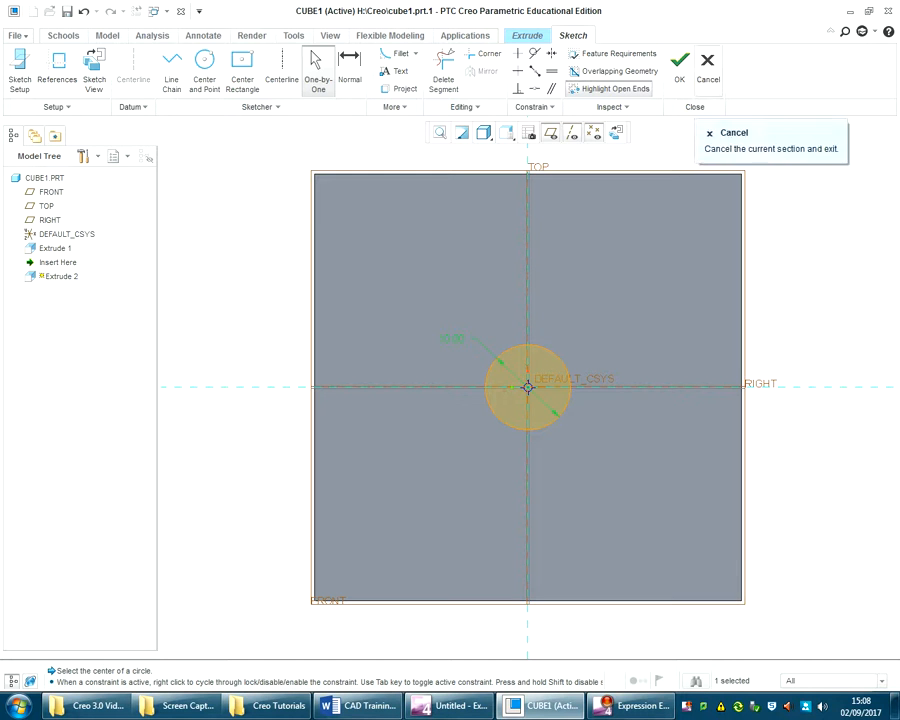
click(680, 70)
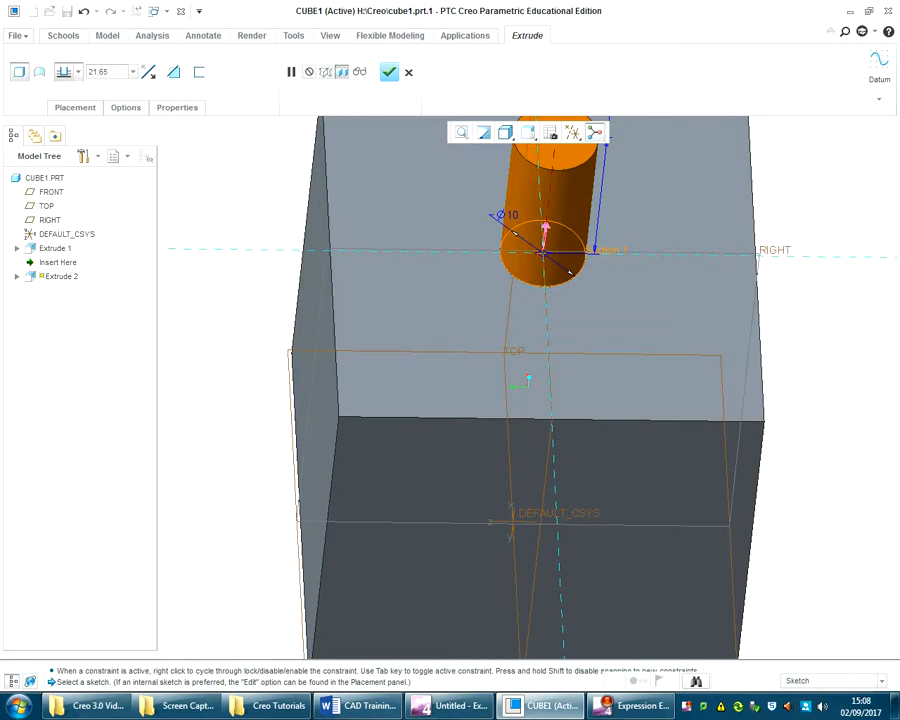
Reverse the extrusion's direction so the circle cuts down into the cube
scroll(571, 271, down, 3)
middle_drag(658, 398, 446, 341)
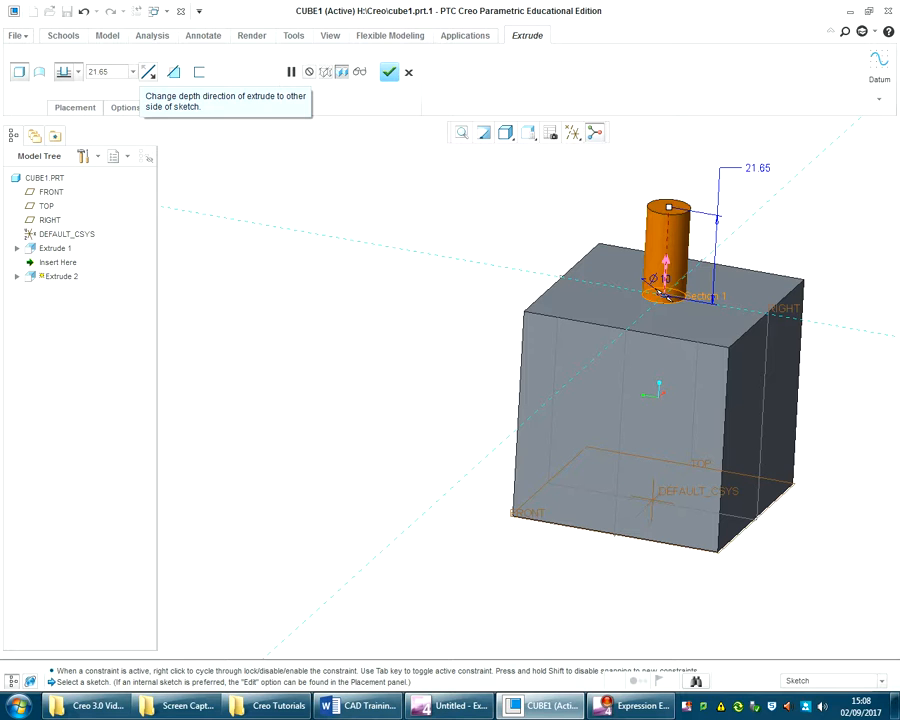
click(148, 72)
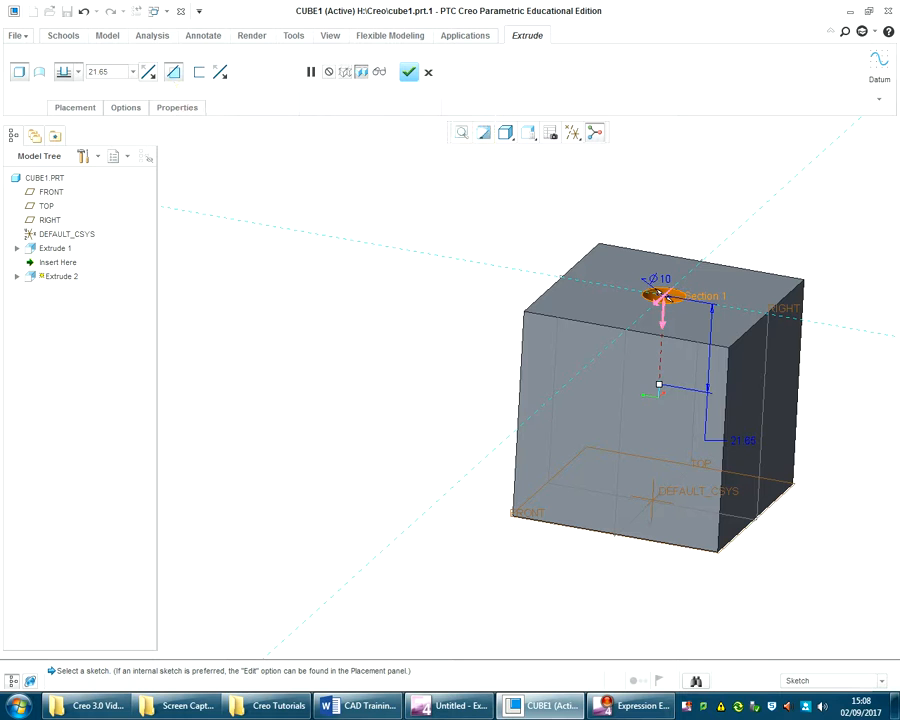
middle_drag(660, 296, 658, 397)
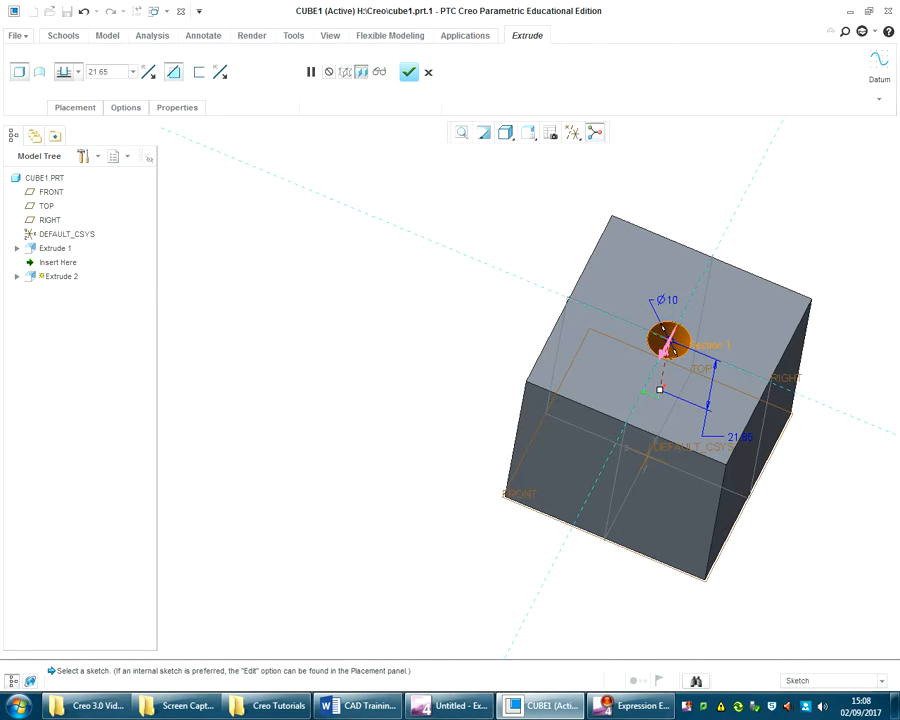
Set the circular cut's depth to 2 and complete the extrusion
double_click(99, 72)
text(2)
key(Return)
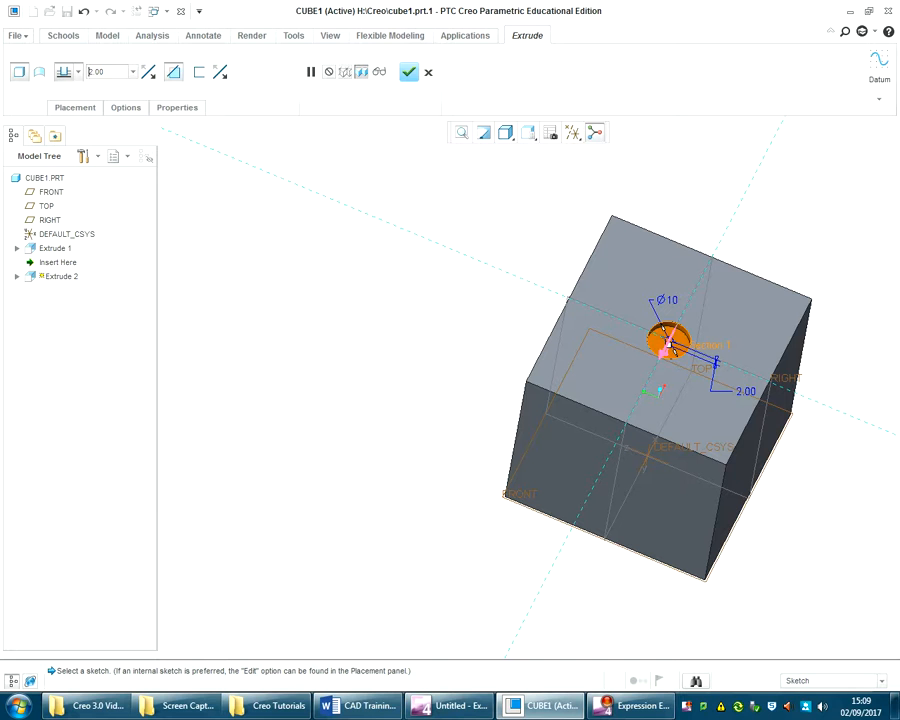
scroll(684, 327, down, 2)
scroll(685, 329, down, 4)
middle_drag(685, 329, 714, 274)
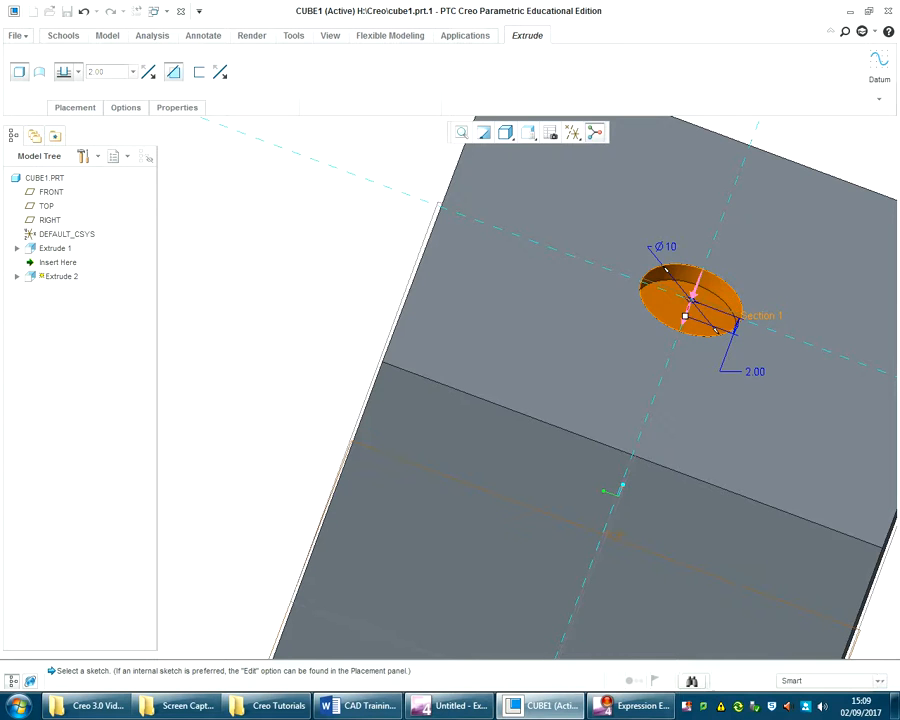
click(409, 72)
click(830, 155)
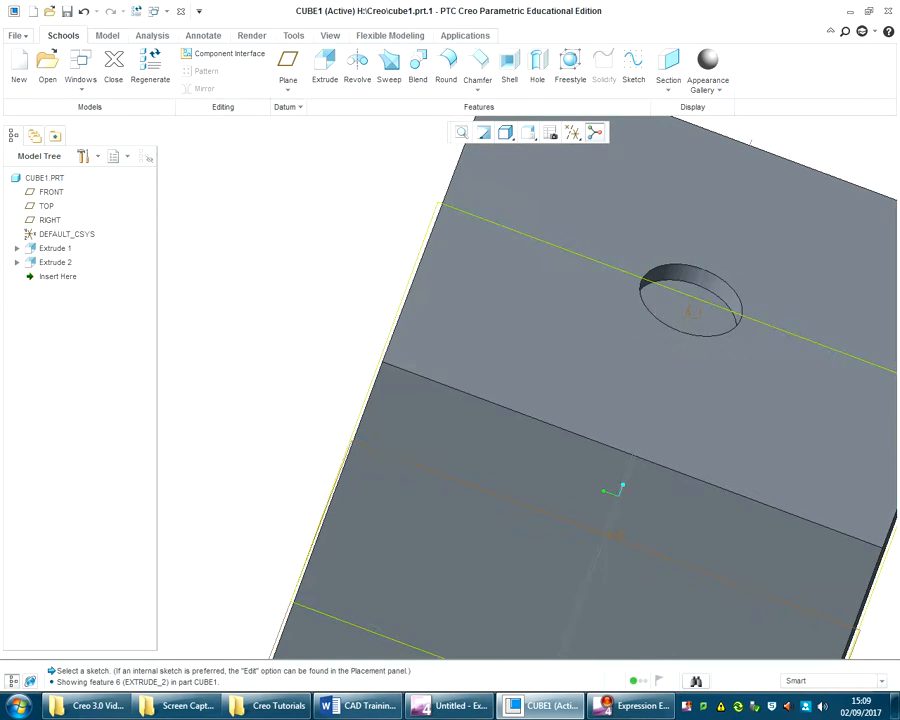
Start an extrusion on a side face adjoining the one-hole face and sketch two circles in diagonally opposite quarters
scroll(724, 474, up, 5)
middle_drag(724, 474, 620, 465)
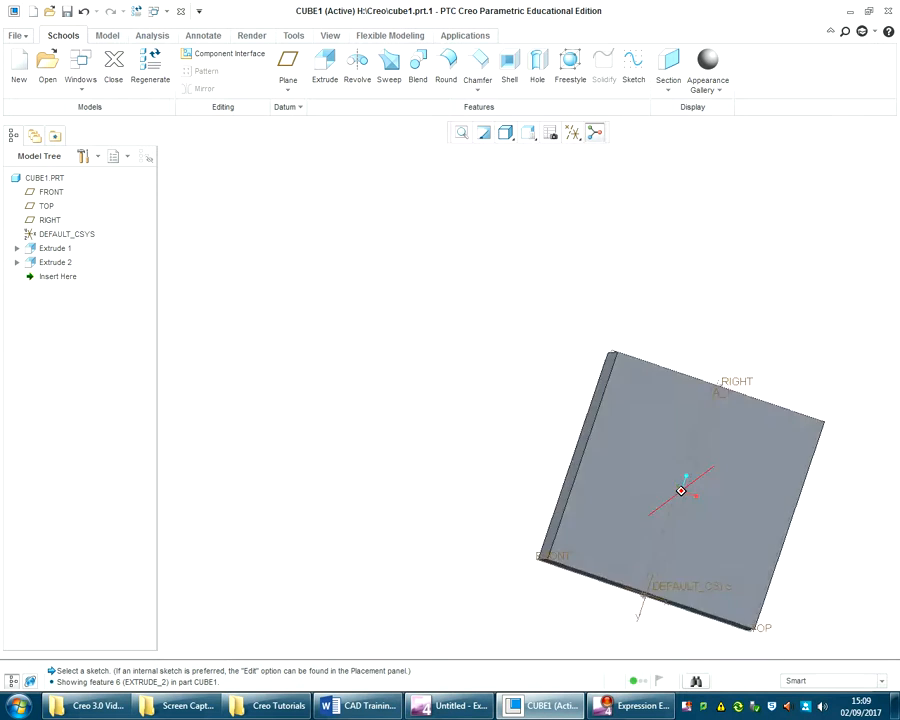
middle_drag(620, 465, 630, 520)
middle_drag(692, 463, 668, 485)
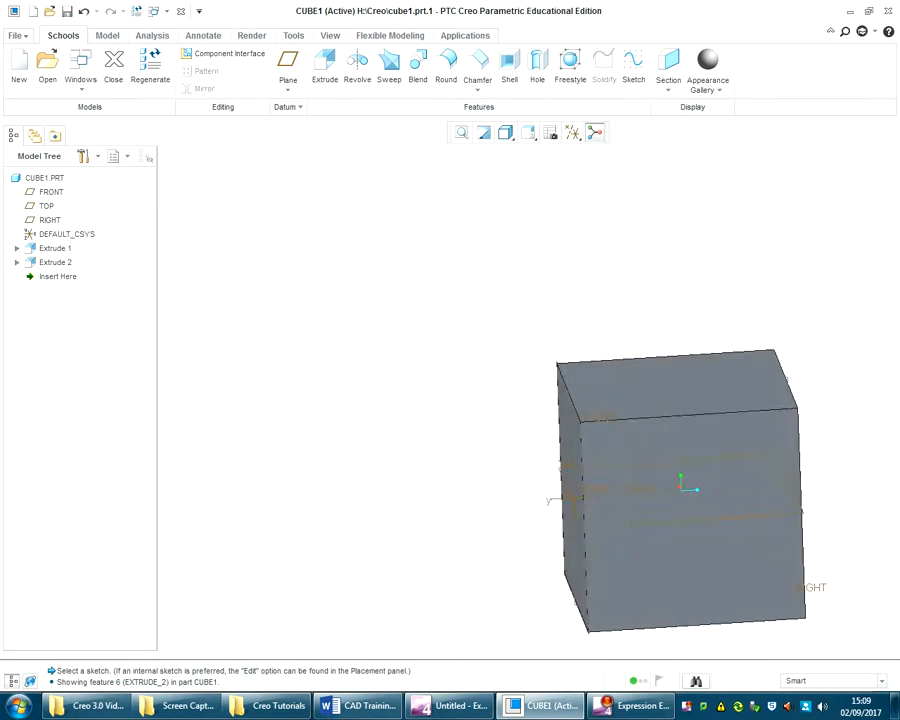
click(324, 62)
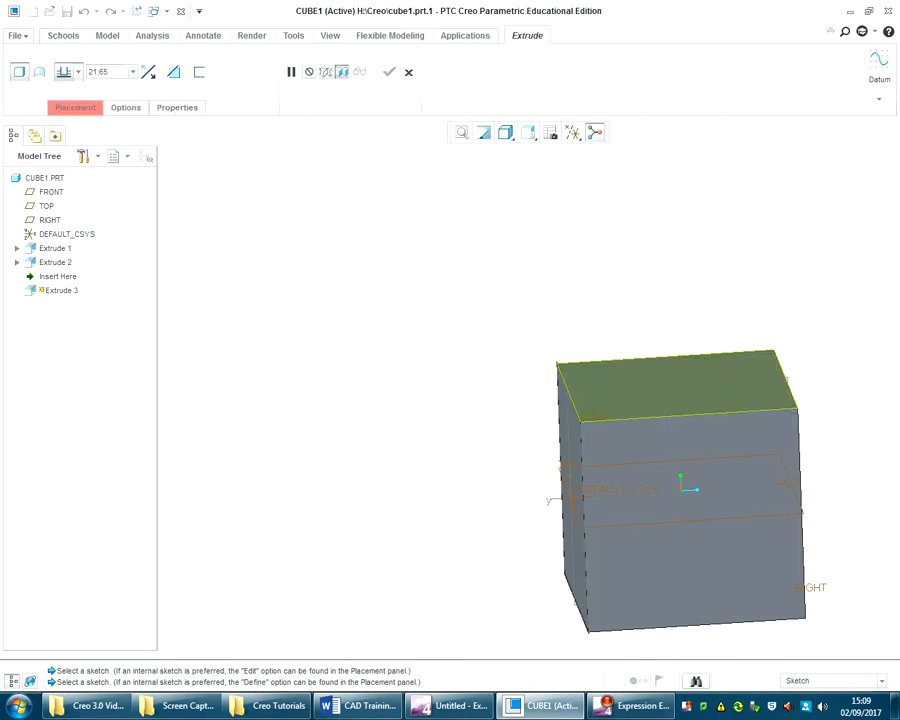
click(680, 386)
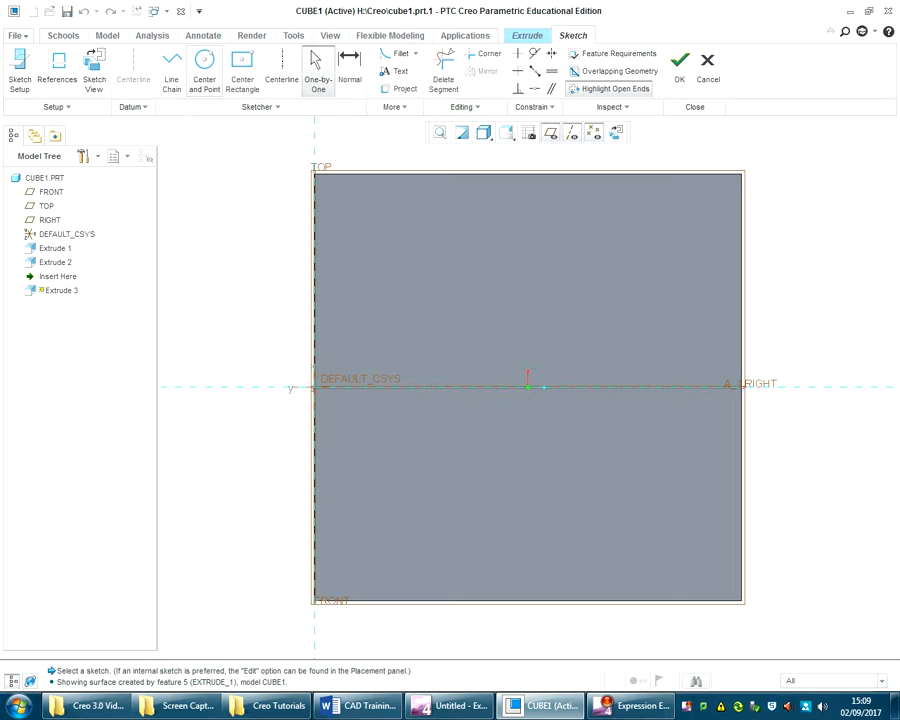
click(204, 70)
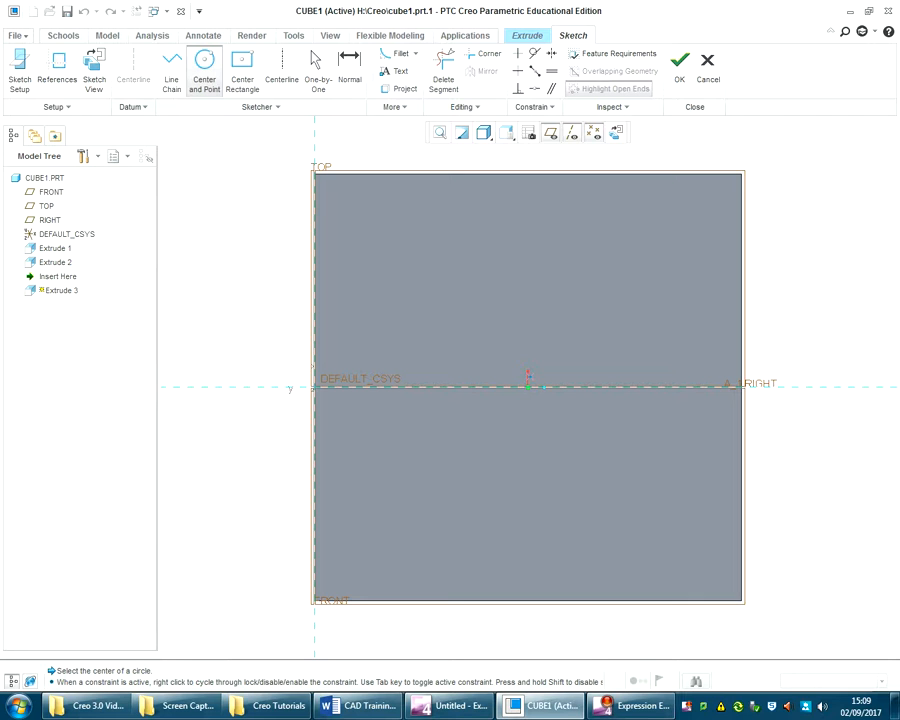
click(638, 272)
click(668, 302)
click(424, 507)
click(464, 547)
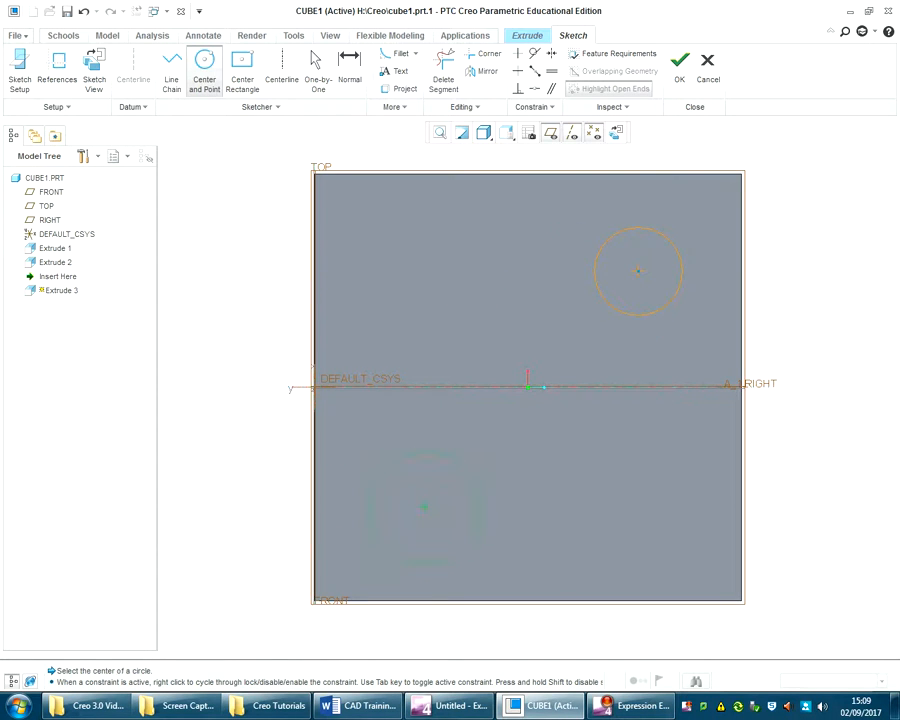
Finish drawing circles and set the diameters of both diagonally placed circles to 10
middle_click(638, 484)
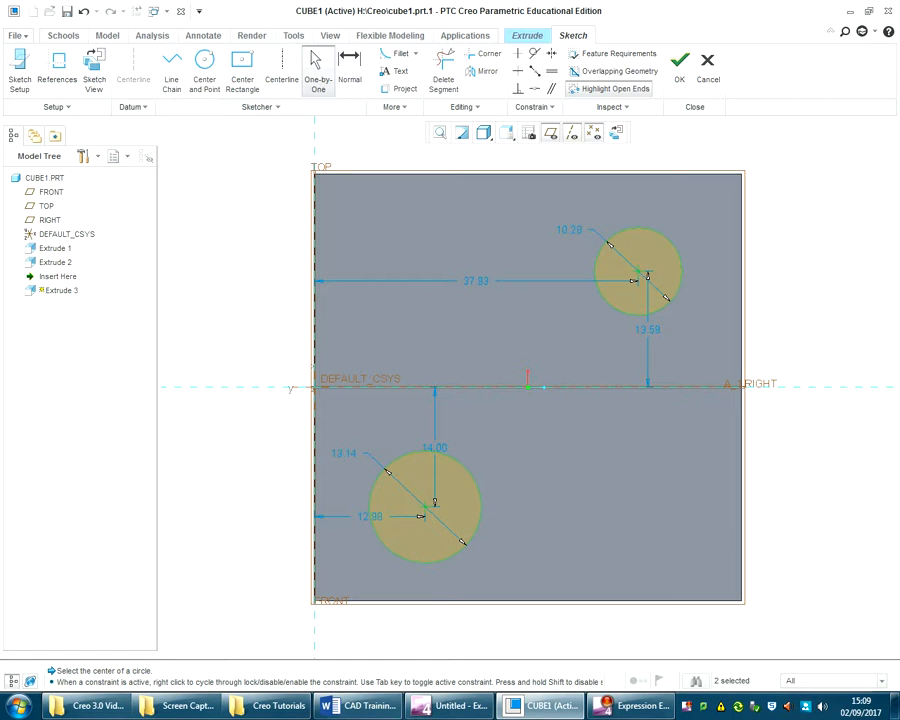
double_click(344, 453)
text(10)
key(Return)
double_click(569, 230)
text(10)
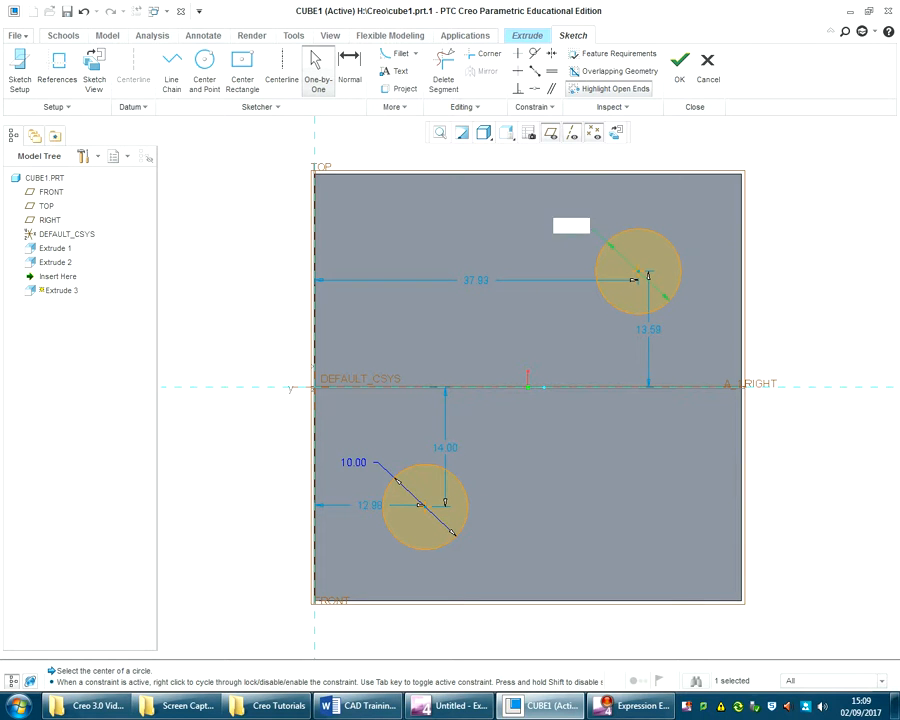
key(Return)
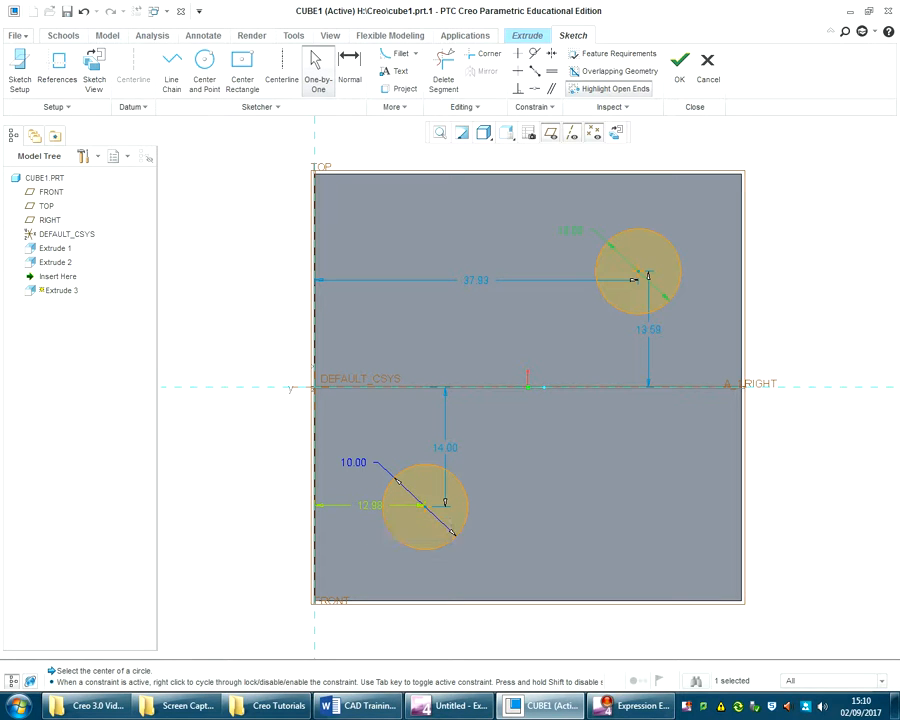
Position the lower-left circle's center 12.5 from the vertical reference and 12.5 below the horizontal centre reference
double_click(370, 505)
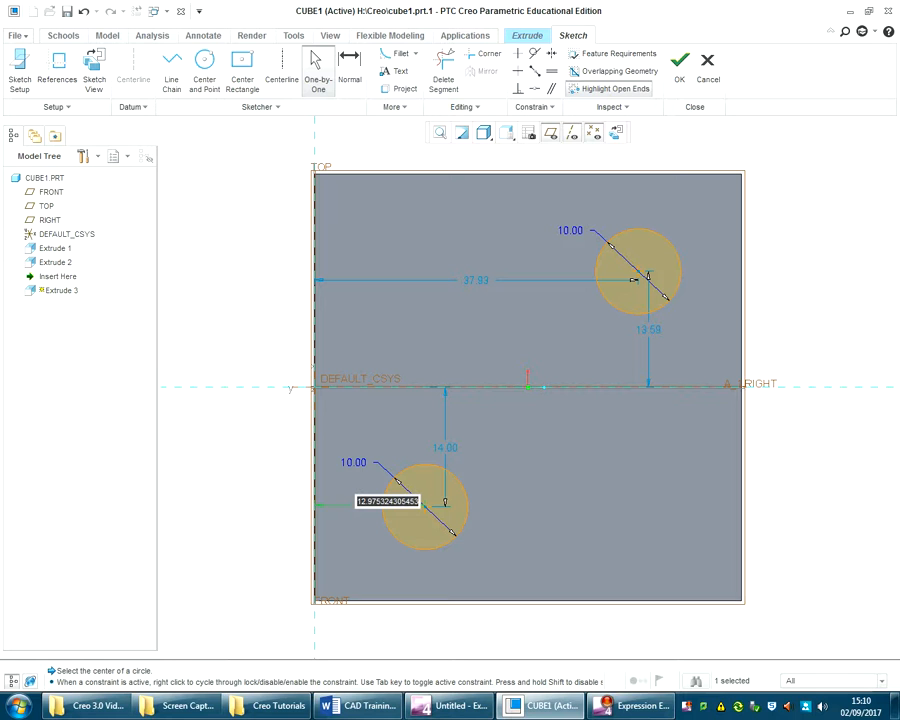
text(12.5)
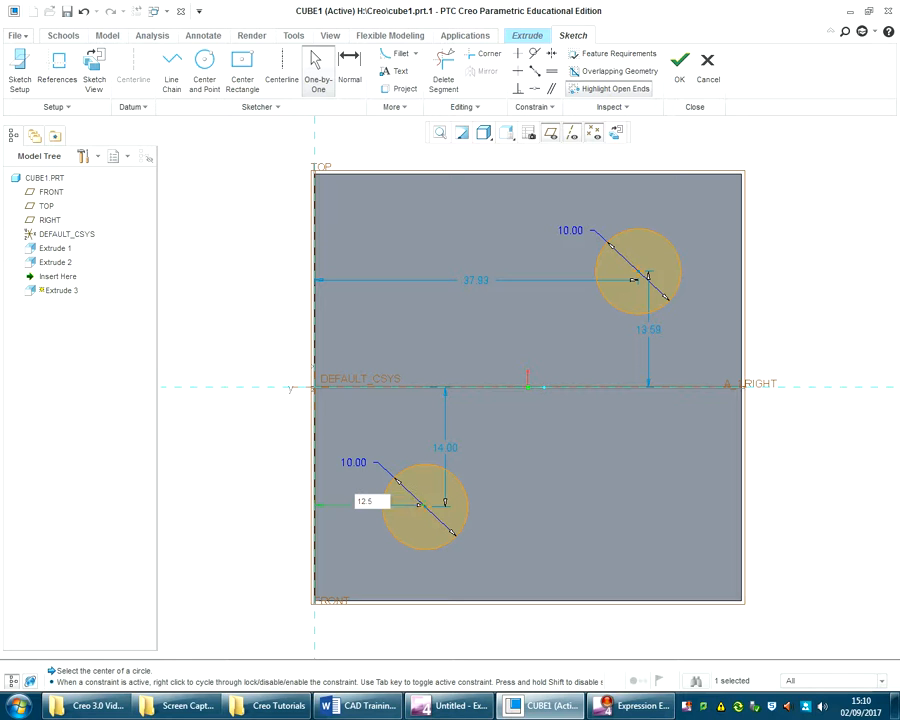
key(Return)
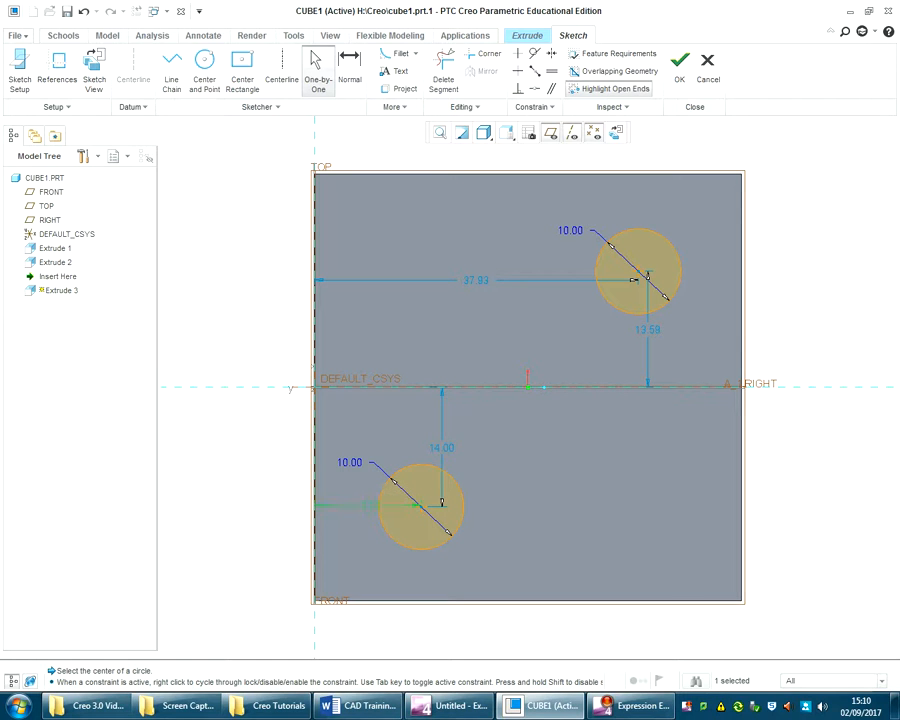
double_click(441, 447)
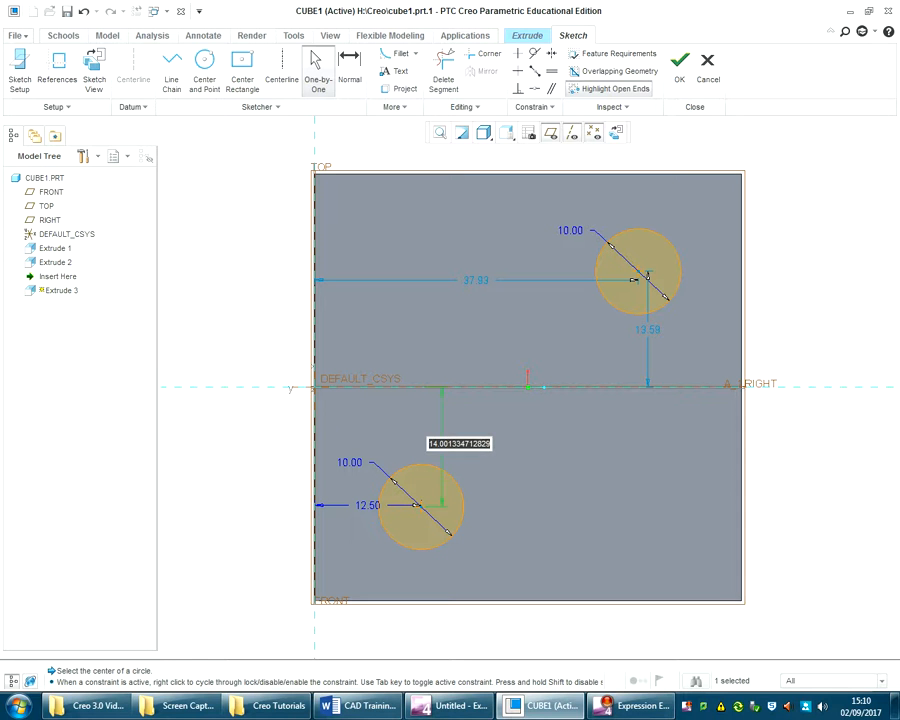
text(12.5)
key(Return)
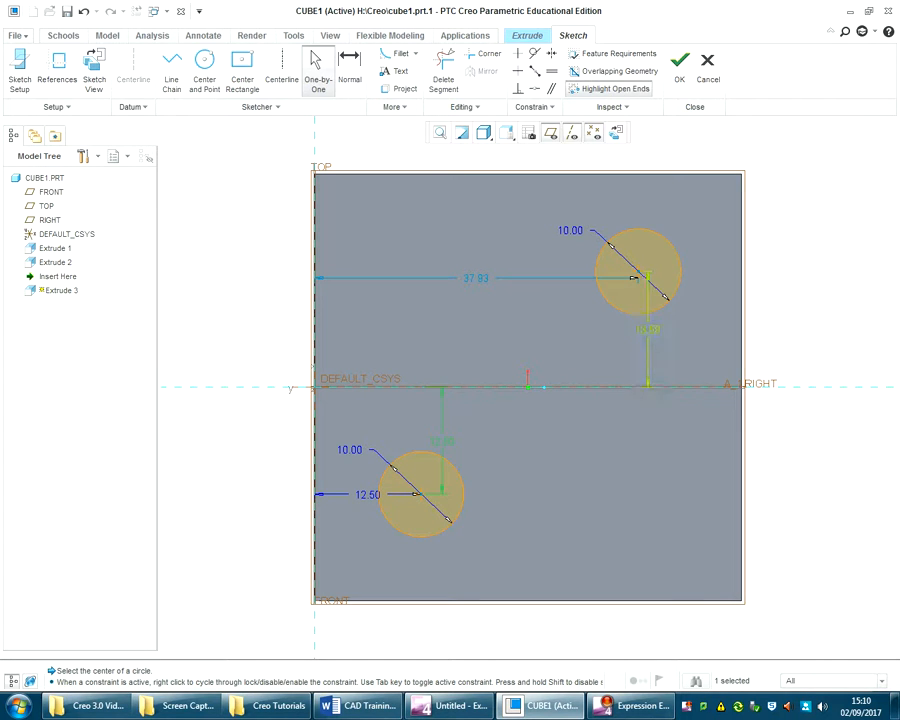
Place the upper-right circle's center 12.5 above the horizontal reference and 37.5 from the vertical reference, and finish the sketch
double_click(648, 329)
text(12.5)
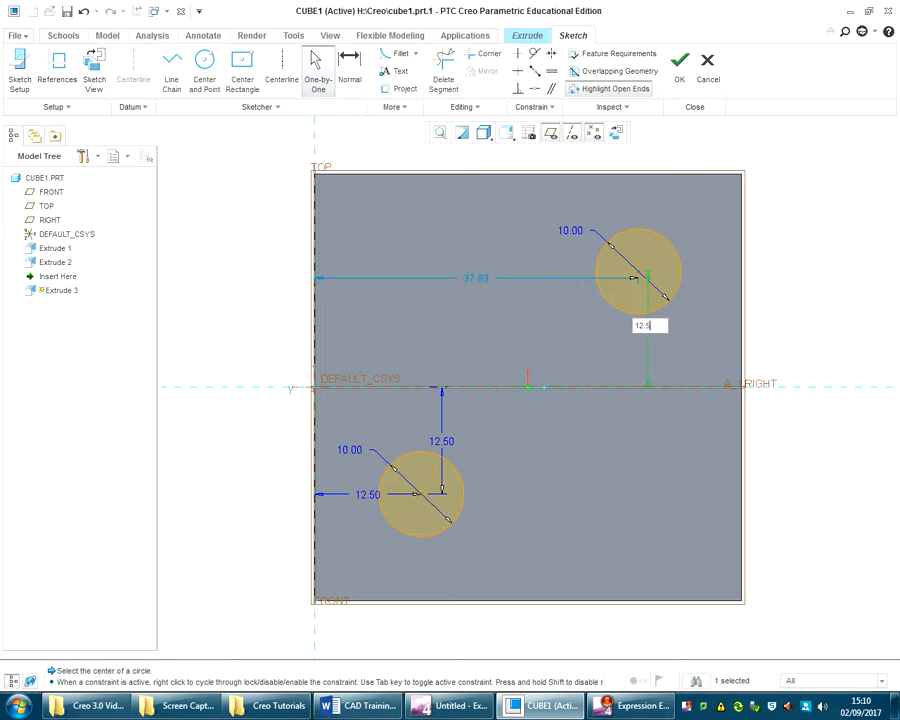
key(Return)
double_click(476, 286)
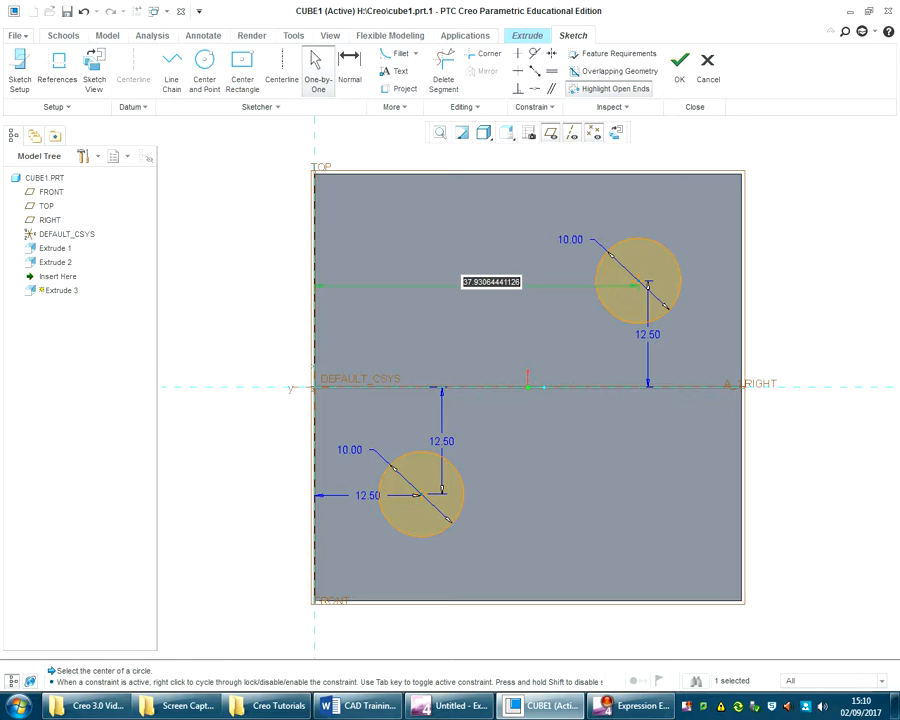
text(37.5)
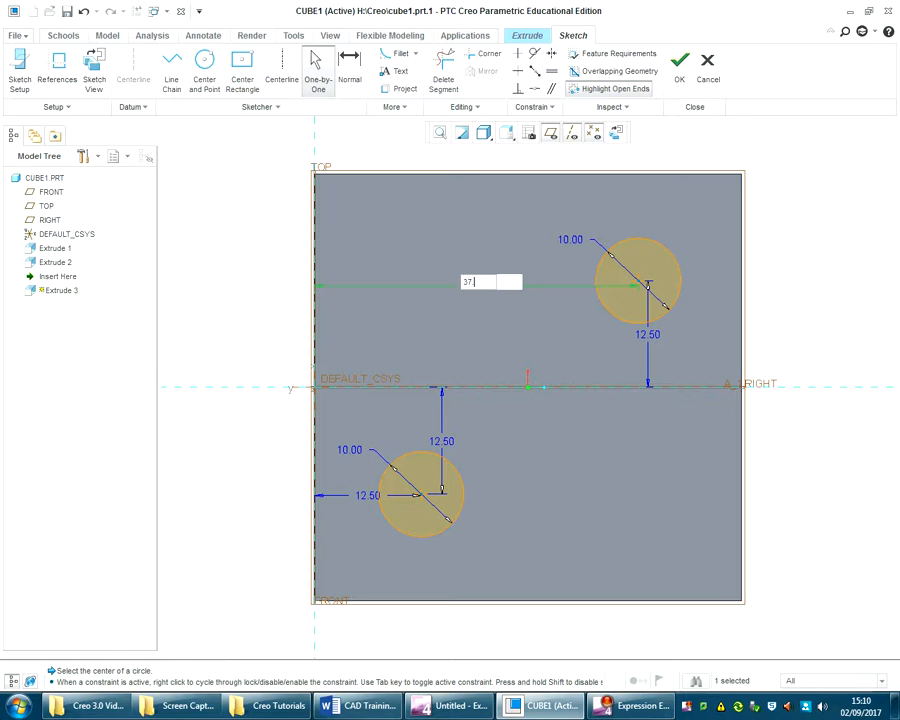
key(Return)
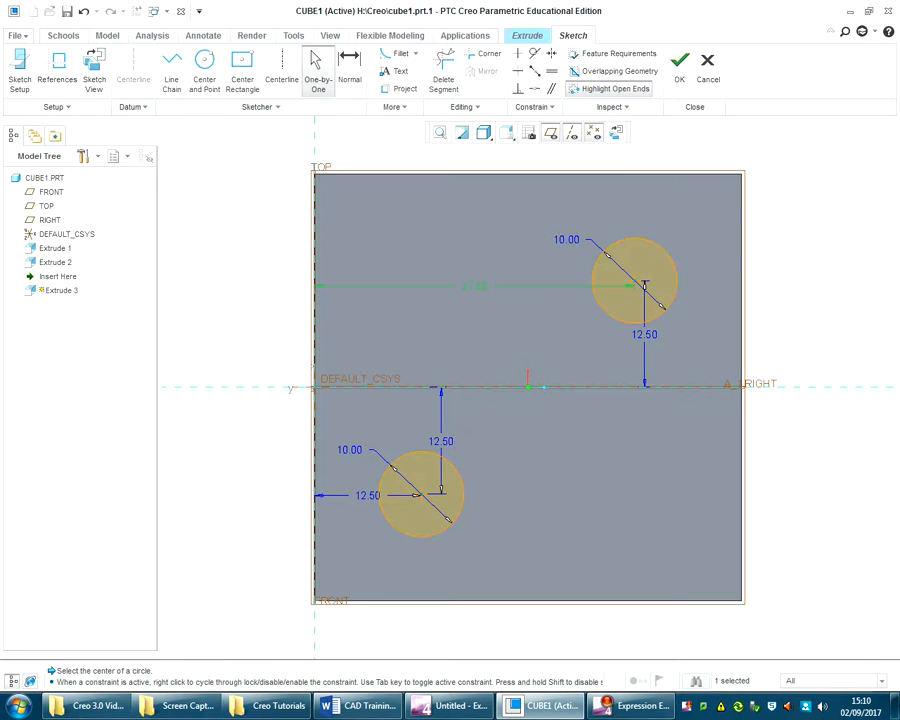
click(679, 68)
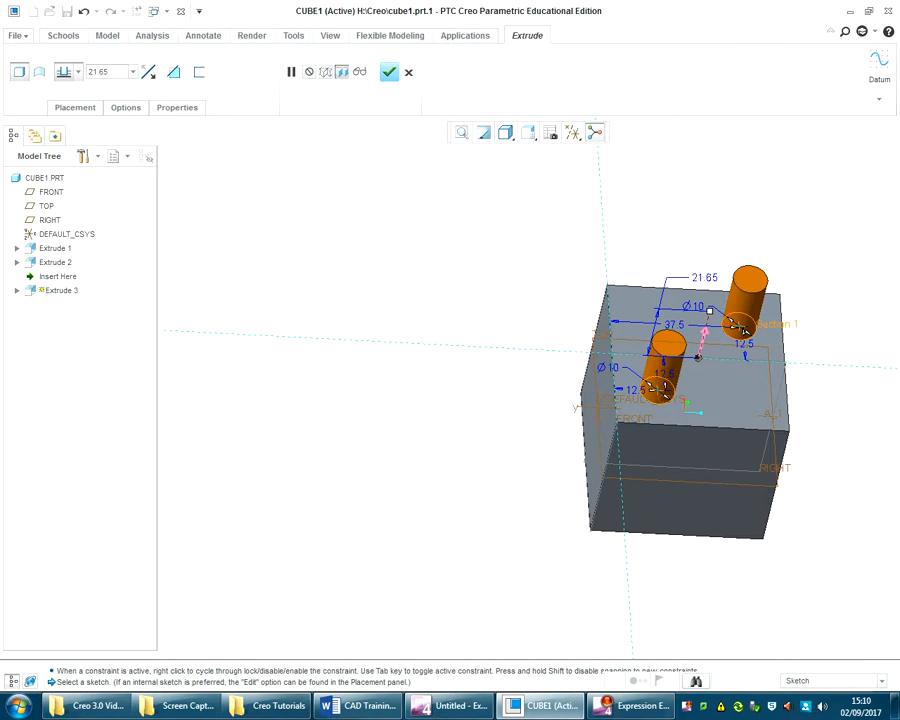
Reverse the two-circle extrusion into the cube, set its cut depth to 2 and complete the feature
click(148, 72)
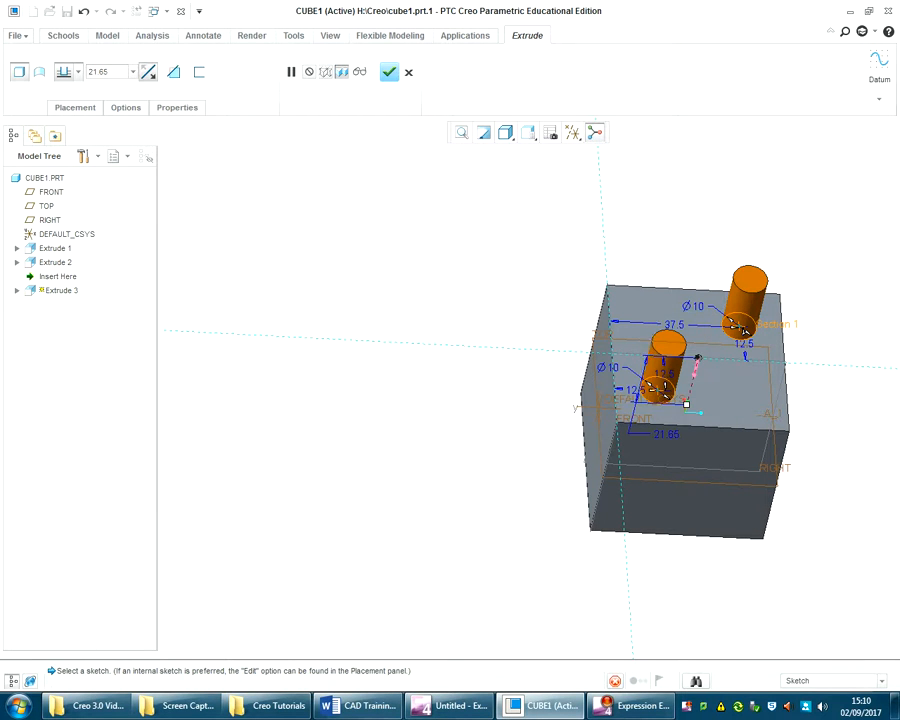
double_click(98, 72)
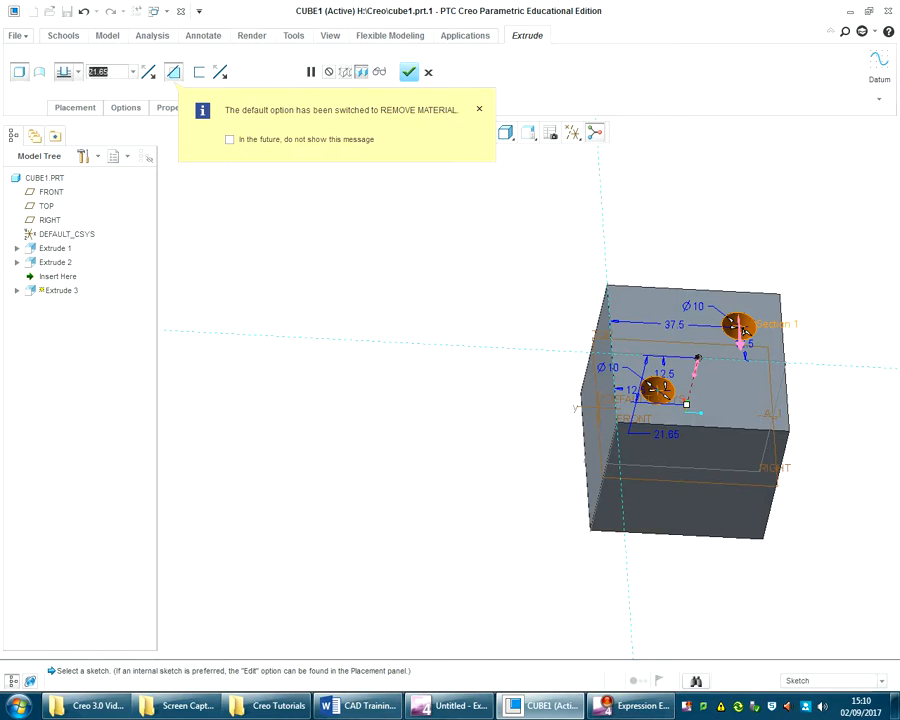
text(2)
key(Return)
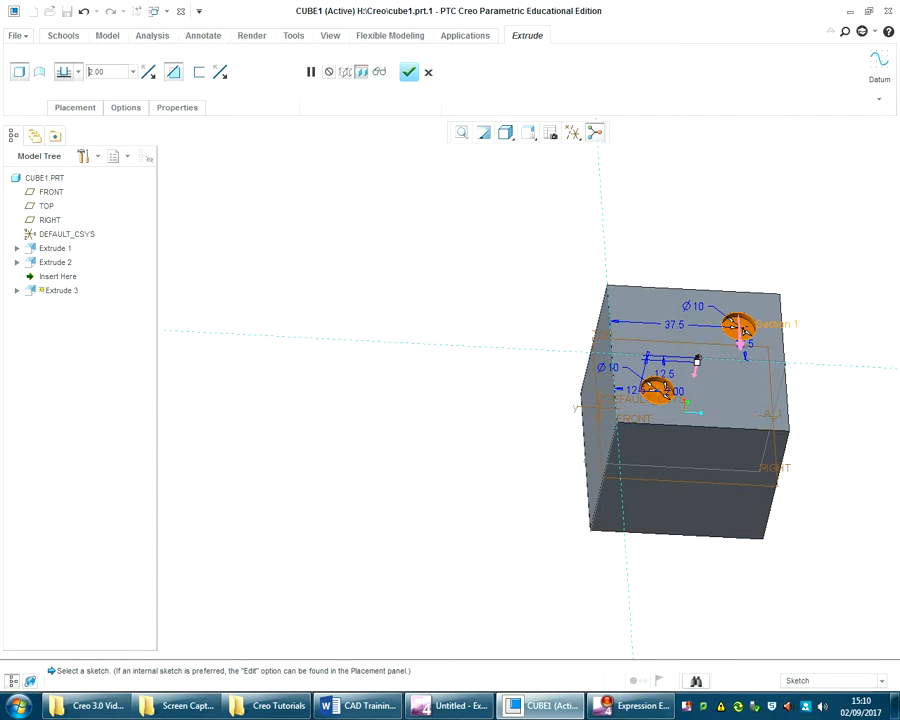
click(409, 72)
click(497, 240)
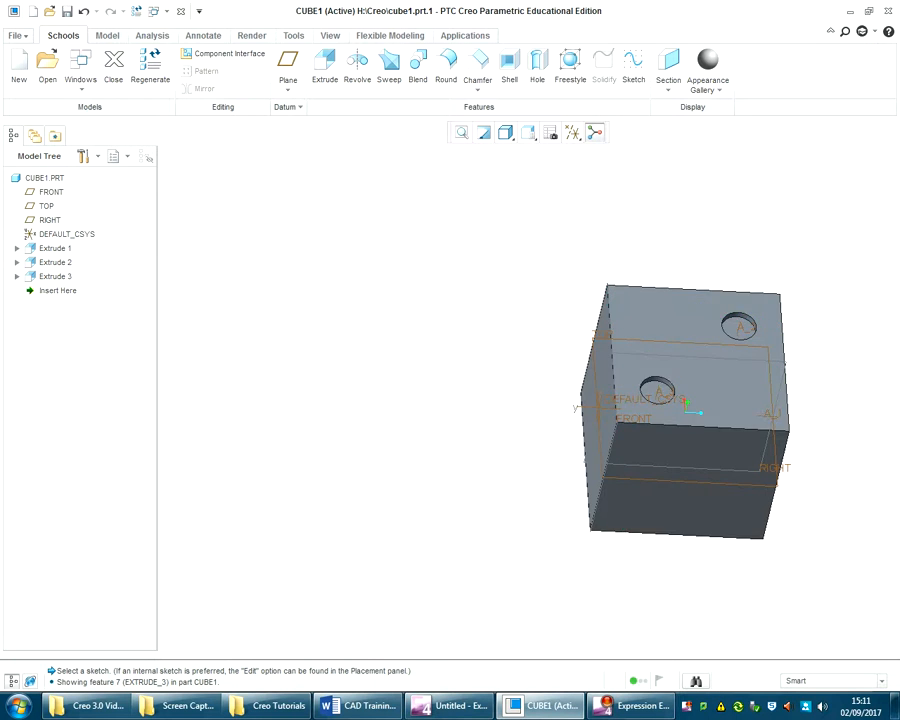
Start an extrusion on a blank face adjoining the two-hole face and sketch a central circle about 11.2 in diameter
mouse_move(660, 405)
middle_down()
mouse_move(620, 465)
mouse_move(570, 480)
mouse_move(560, 415)
mouse_move(570, 400)
mouse_move(615, 430)
mouse_move(665, 325)
mouse_move(660, 335)
middle_up()
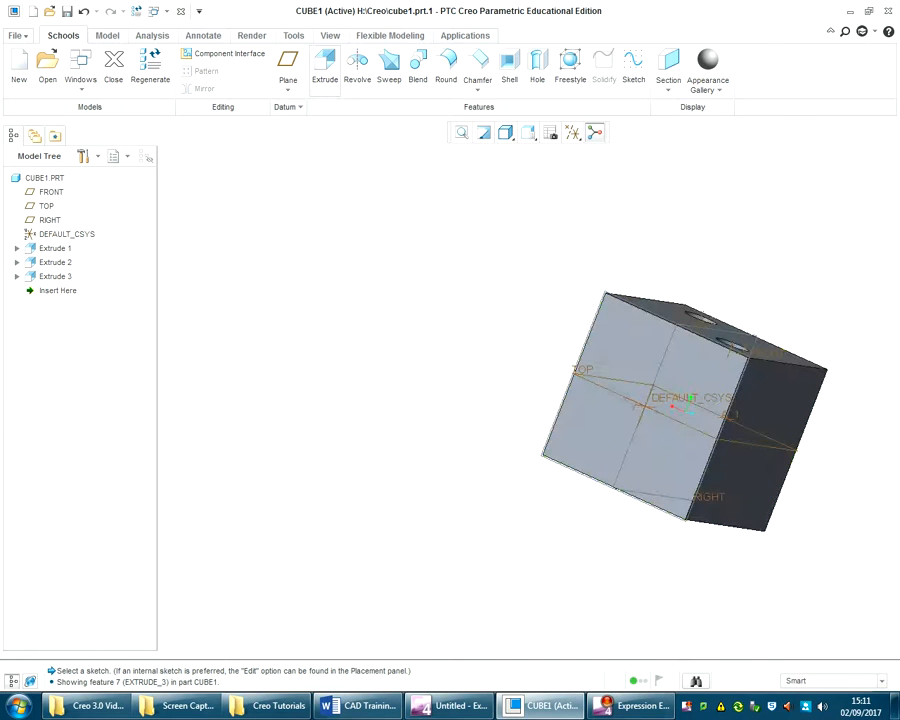
click(324, 62)
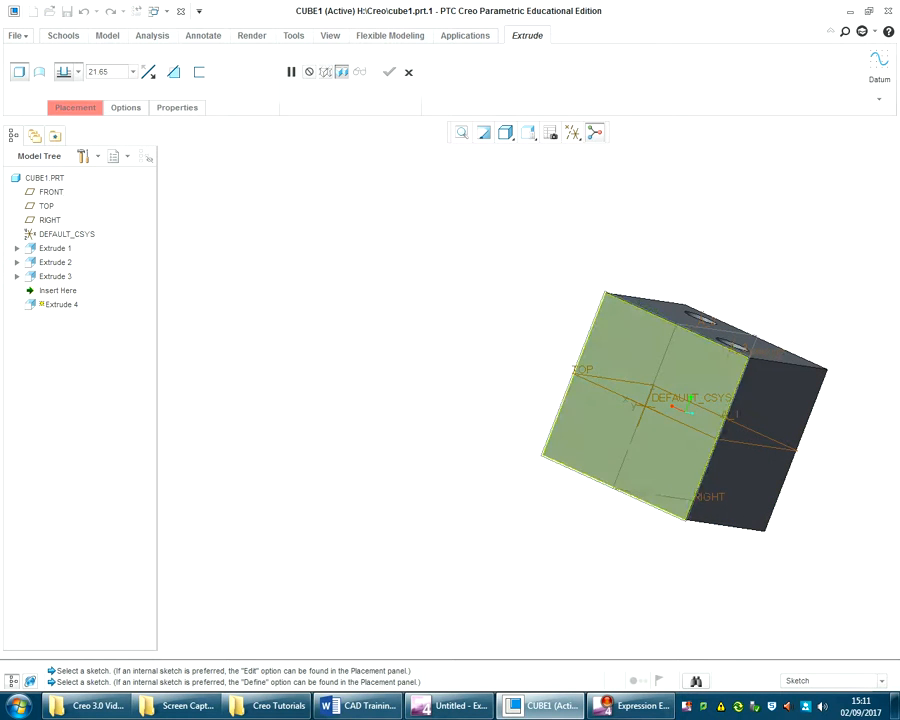
click(638, 375)
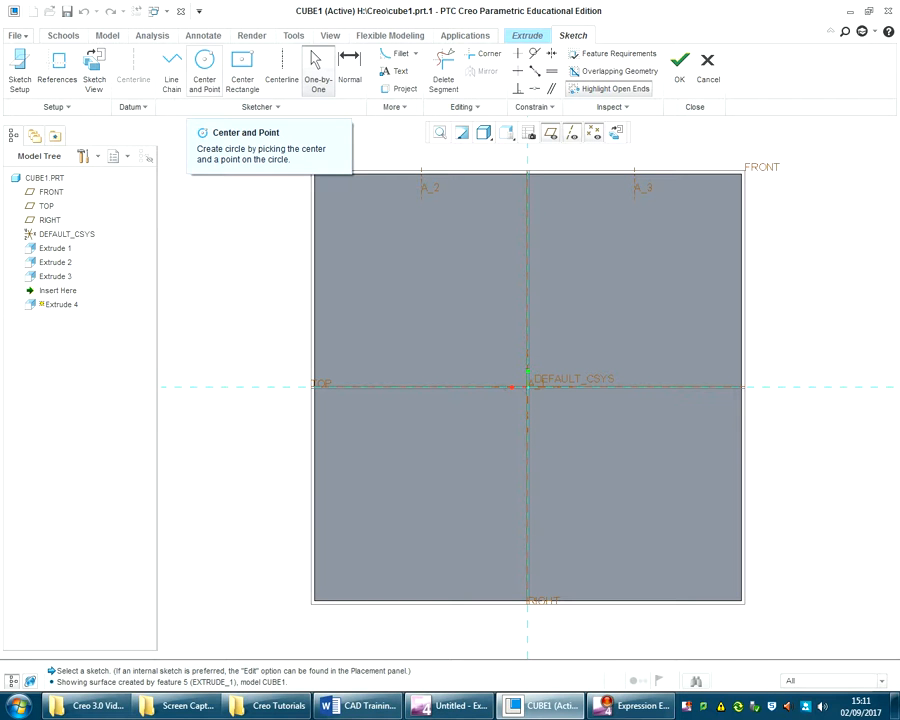
click(204, 62)
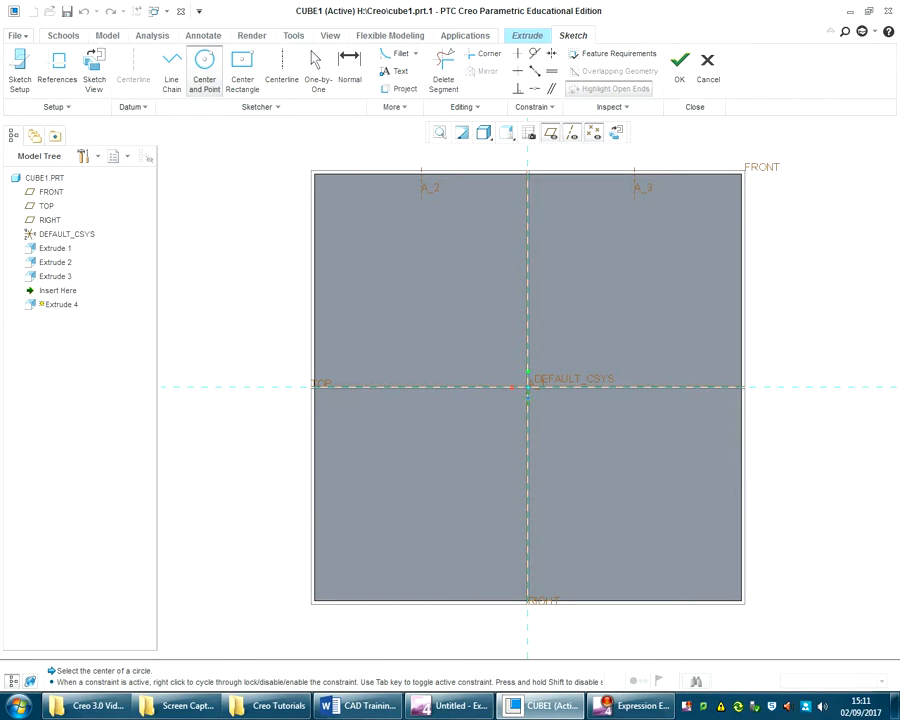
click(527, 386)
click(562, 420)
Sketch two more circles with the central circle's radius in the upper-left and lower-right quarters of the face
click(415, 269)
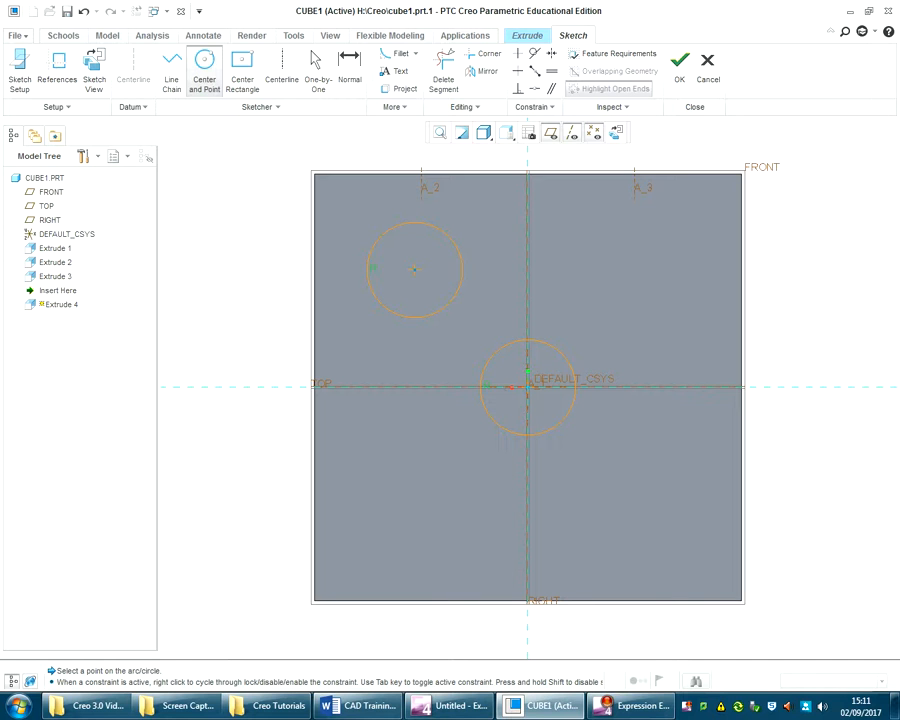
click(369, 268)
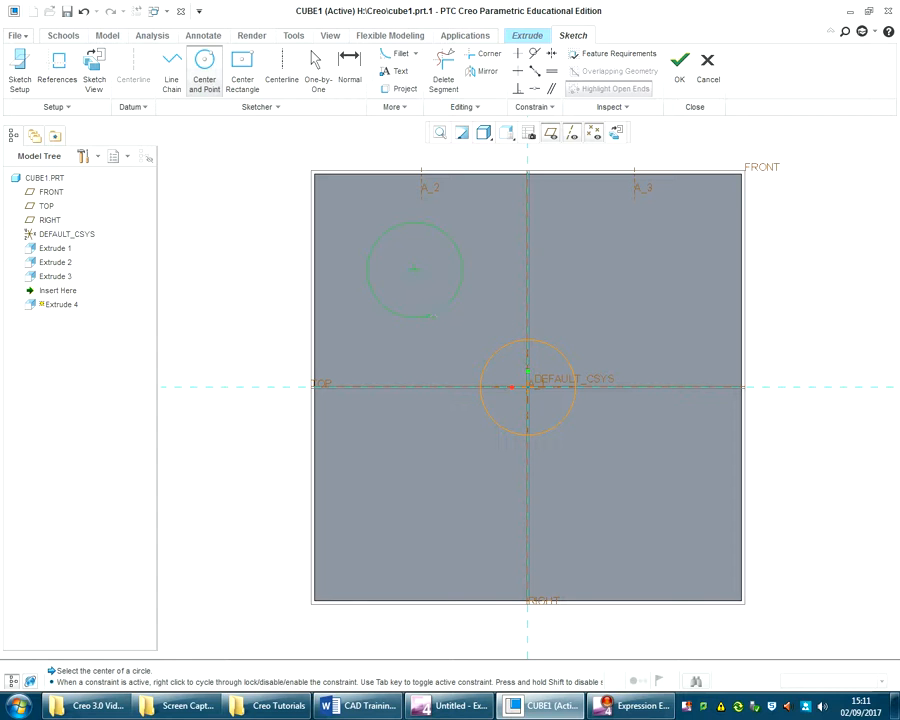
click(644, 515)
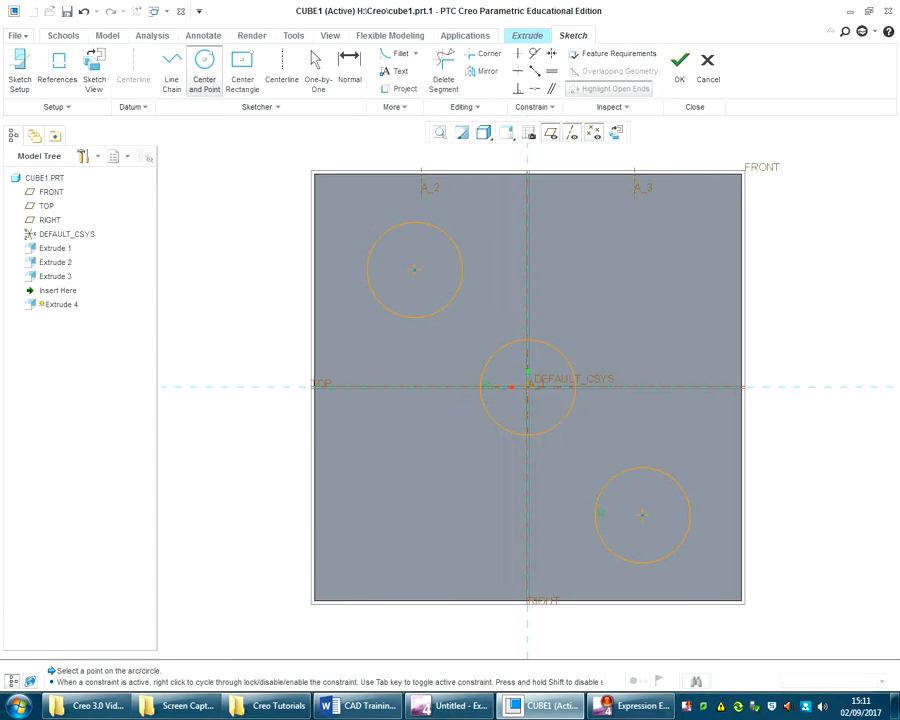
click(598, 514)
middle_click(802, 515)
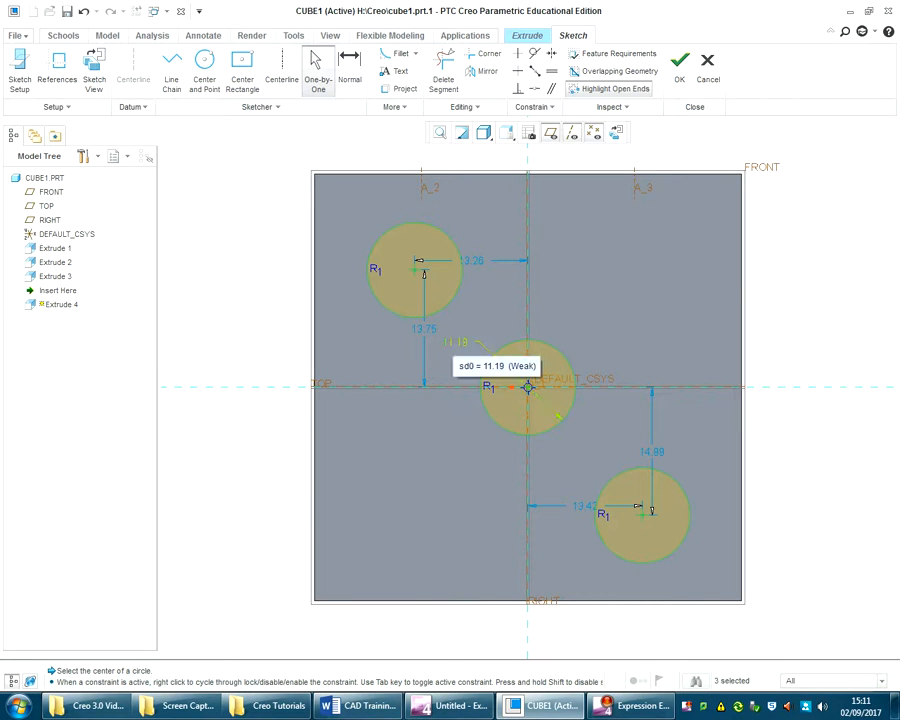
Set the diameter of the three equal-radius circles to 10
double_click(455, 342)
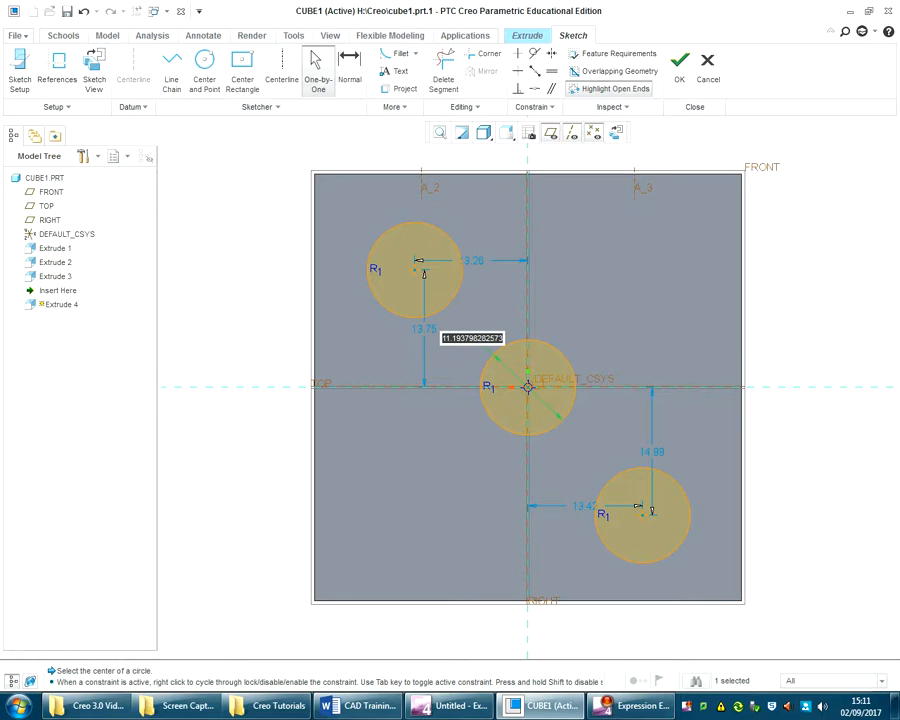
text(10)
key(Return)
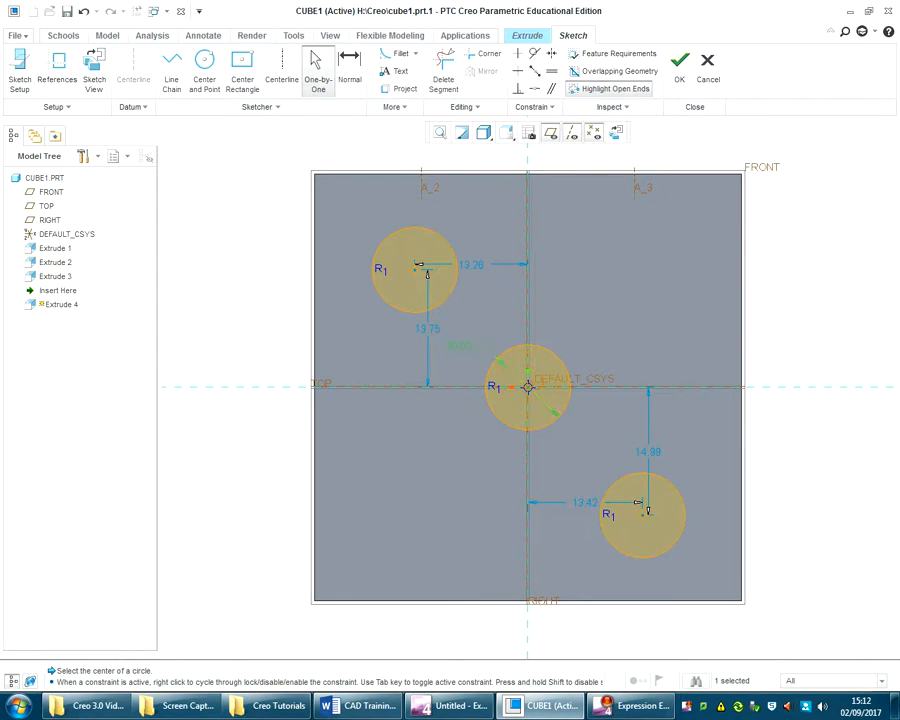
Set the lower-right circle's vertical and horizontal distances from the central references to 12.5 each
double_click(648, 451)
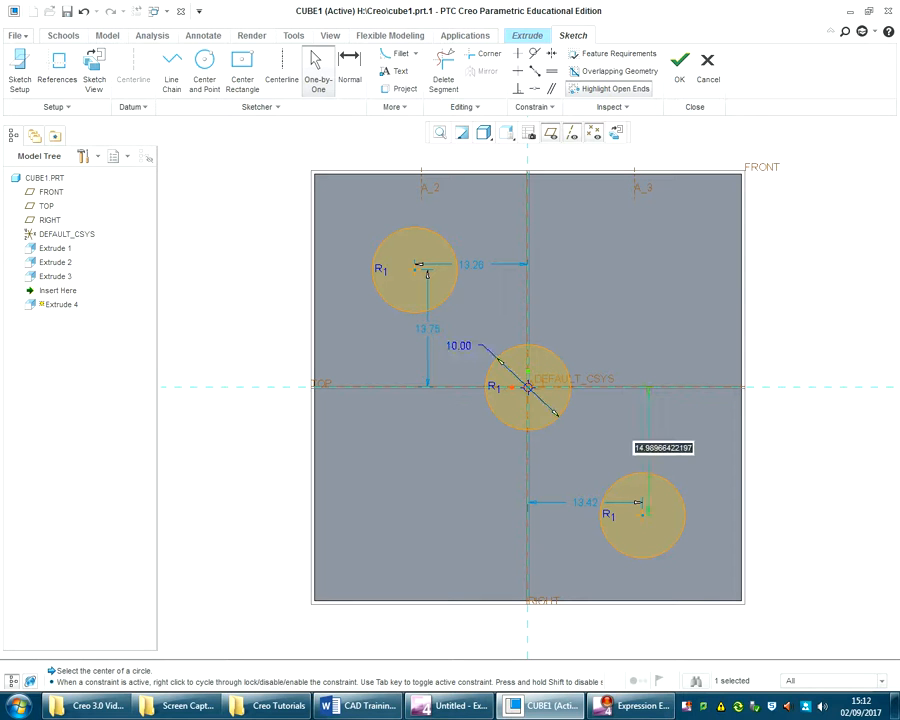
text(12.5)
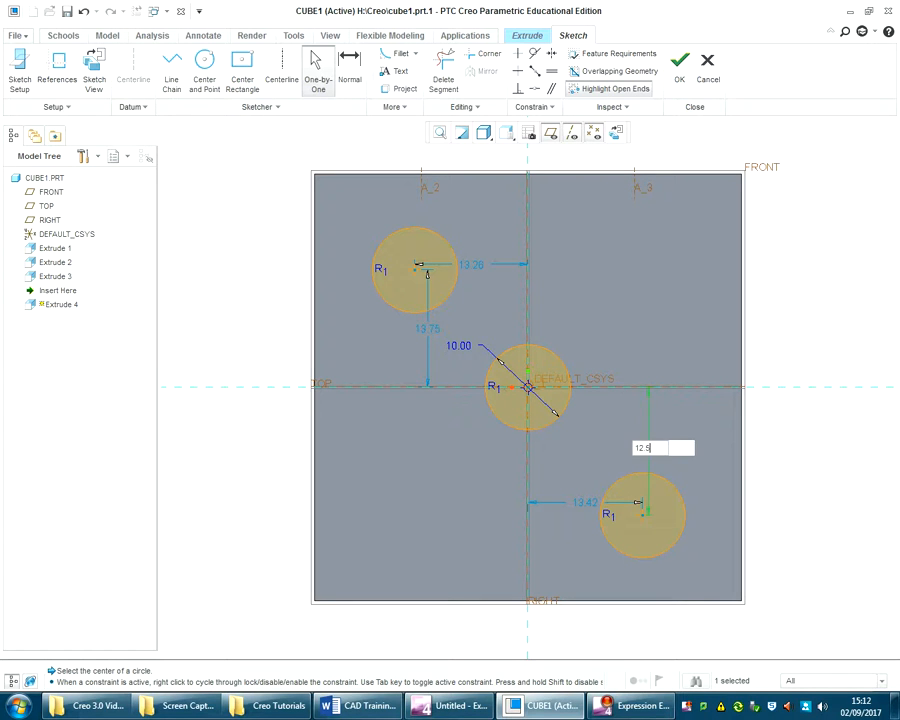
key(Return)
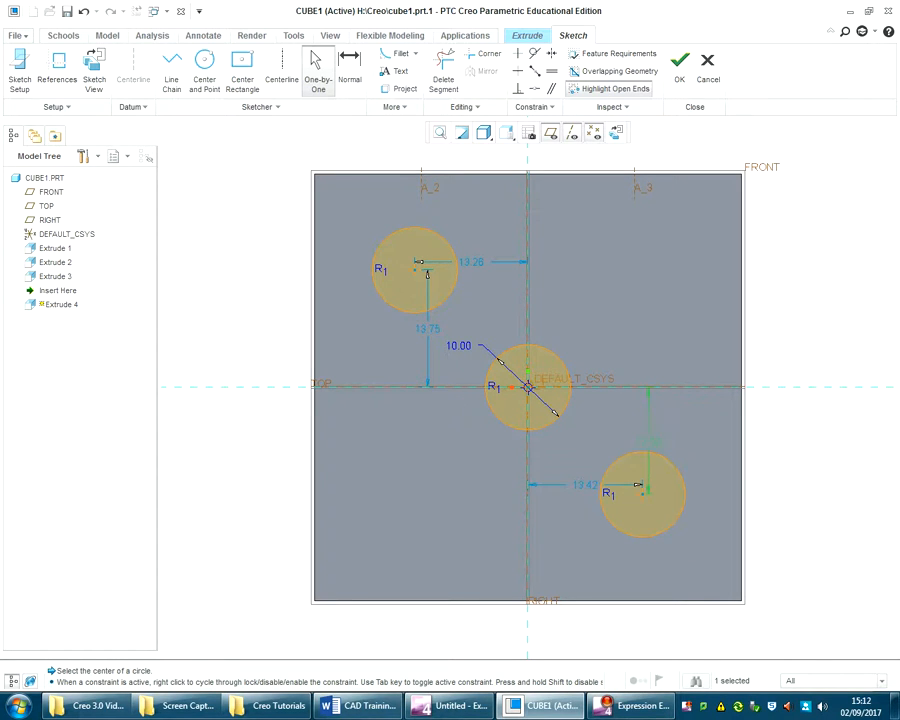
double_click(645, 483)
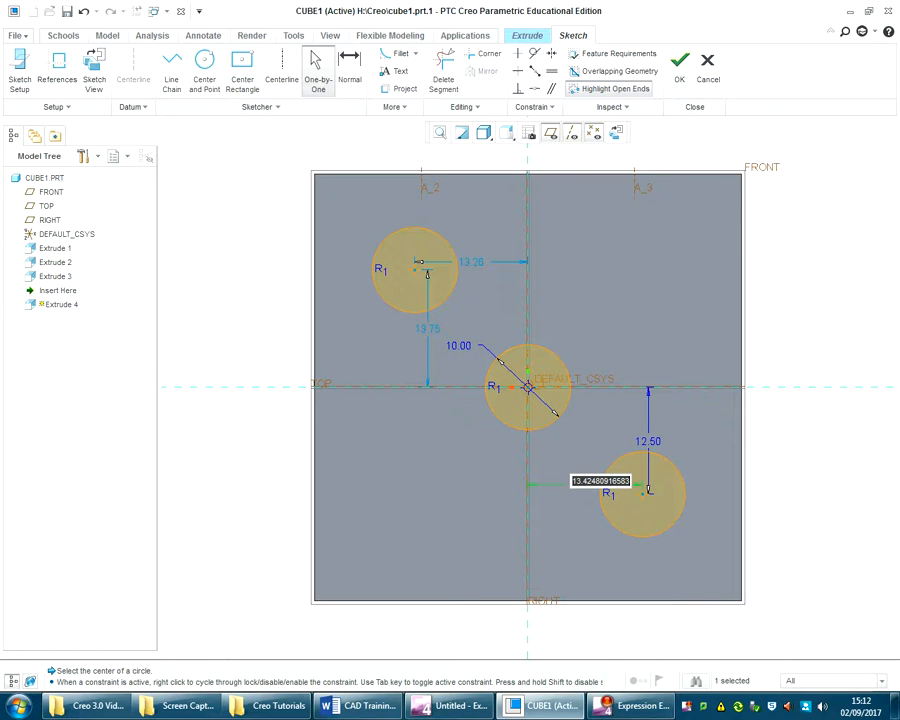
text(12.5)
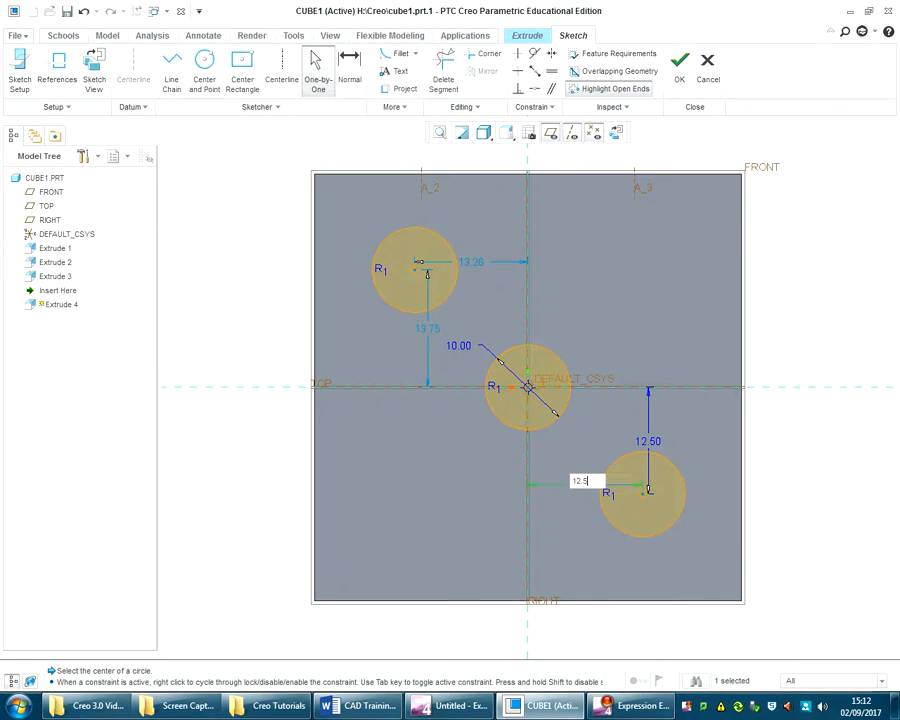
key(Return)
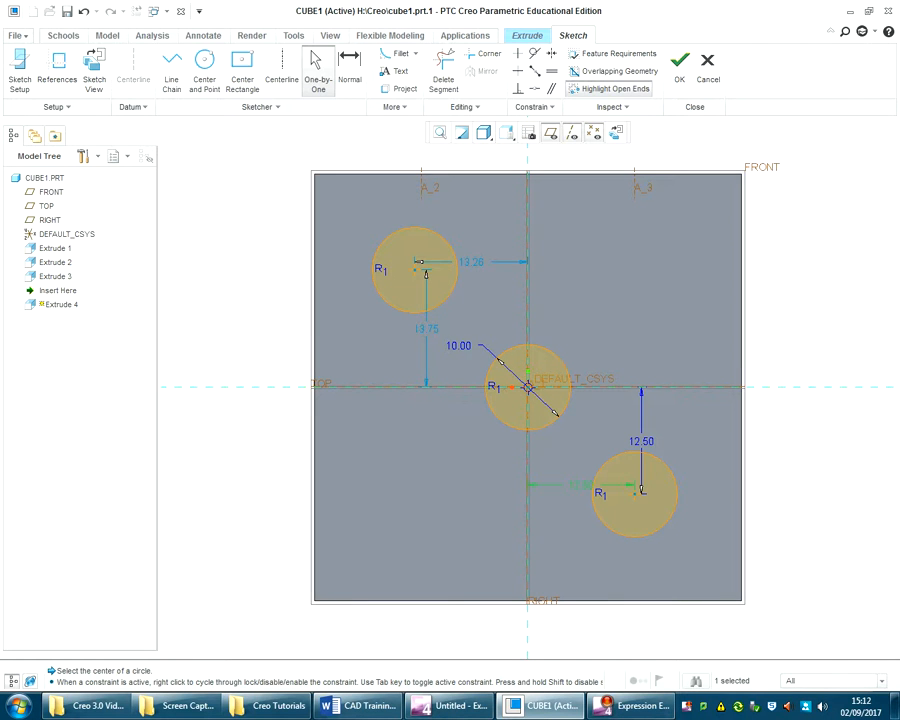
Set the upper-left circle's horizontal and vertical distances from the central references to 12.5 each
double_click(474, 262)
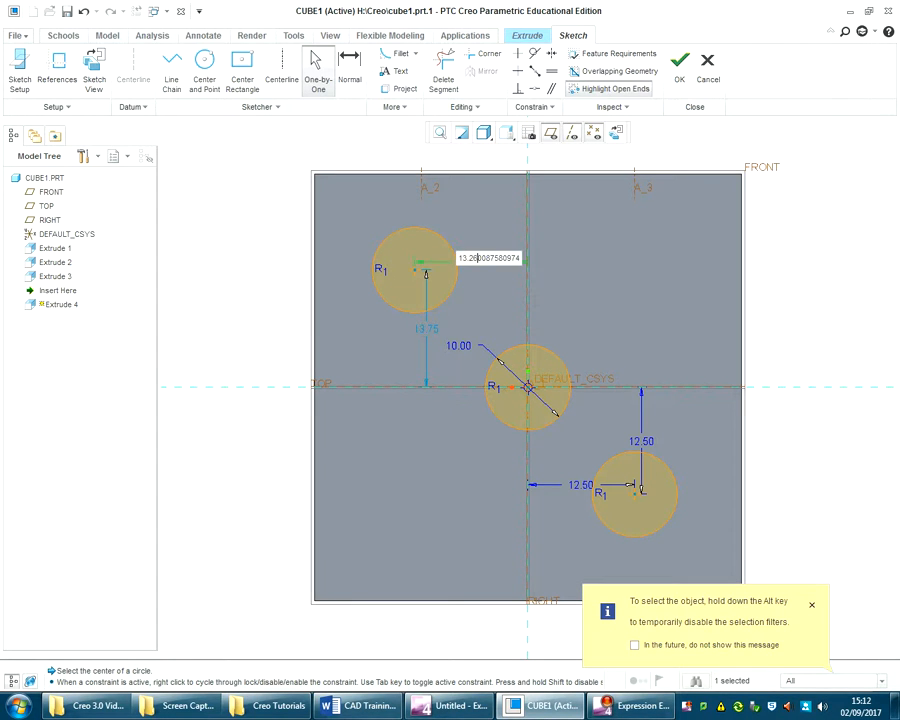
text(12.5)
key(Return)
double_click(426, 329)
text(12.5)
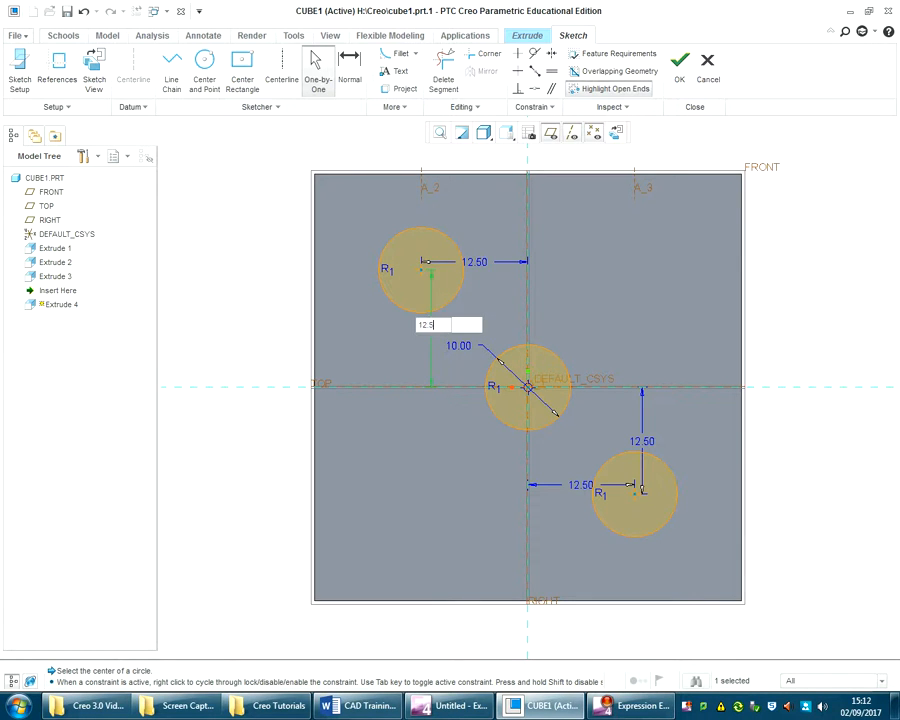
key(Return)
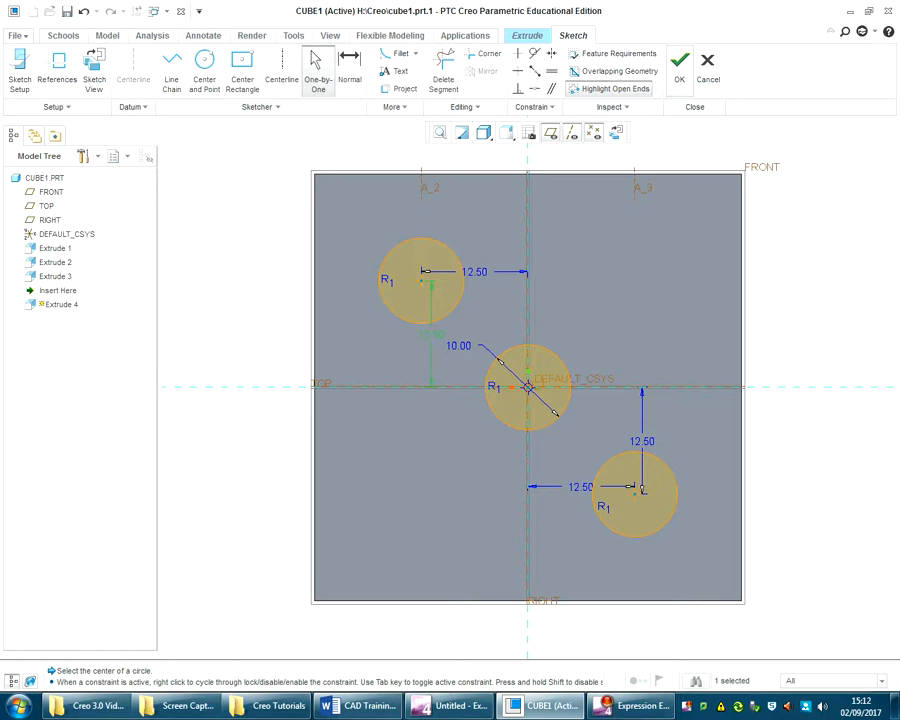
Finish the three-circle sketch and extrude it as a cut 2 deep into the face
click(680, 70)
middle_drag(640, 330, 685, 203)
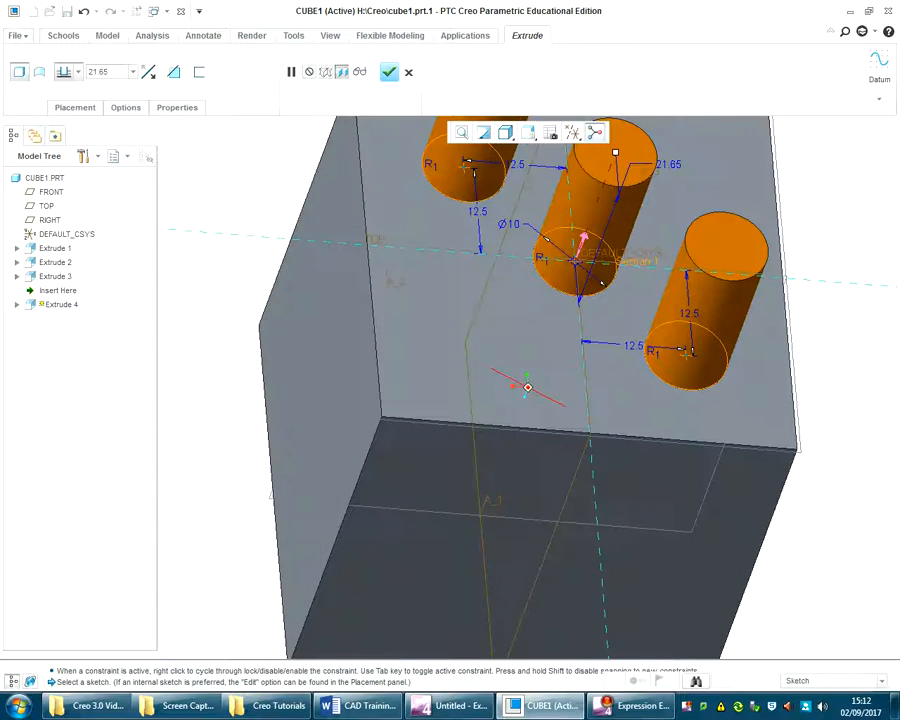
double_click(99, 72)
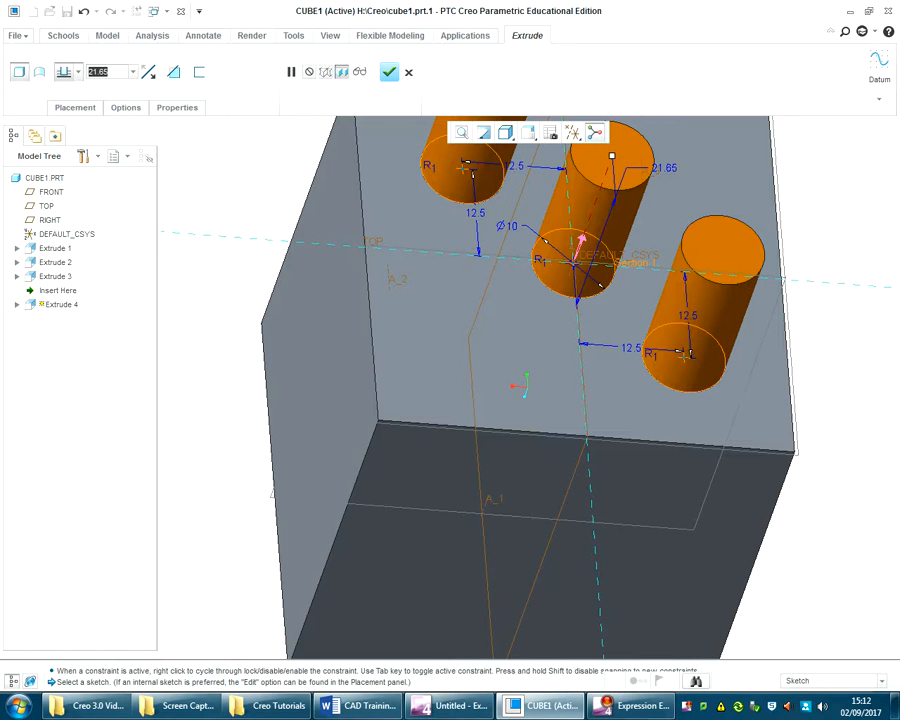
text(2)
key(Return)
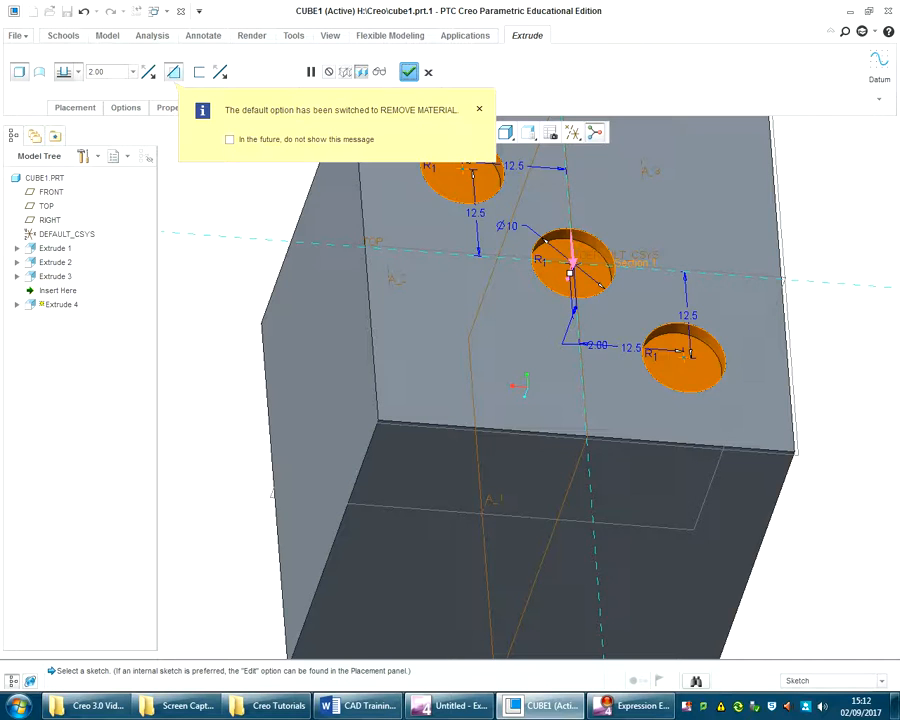
click(409, 72)
click(228, 250)
Examine the cube from other sides to find the next blank face for dots
mouse_move(860, 320)
middle_down()
mouse_move(820, 436)
mouse_move(816, 408)
mouse_move(808, 462)
mouse_move(765, 502)
mouse_move(635, 505)
mouse_move(600, 490)
mouse_move(585, 440)
mouse_move(620, 370)
mouse_move(680, 360)
mouse_move(760, 400)
mouse_move(740, 480)
mouse_move(670, 440)
mouse_move(710, 380)
mouse_move(725, 460)
mouse_move(755, 465)
middle_up()
scroll(820, 436, up, 5)
scroll(865, 453, down, 7)
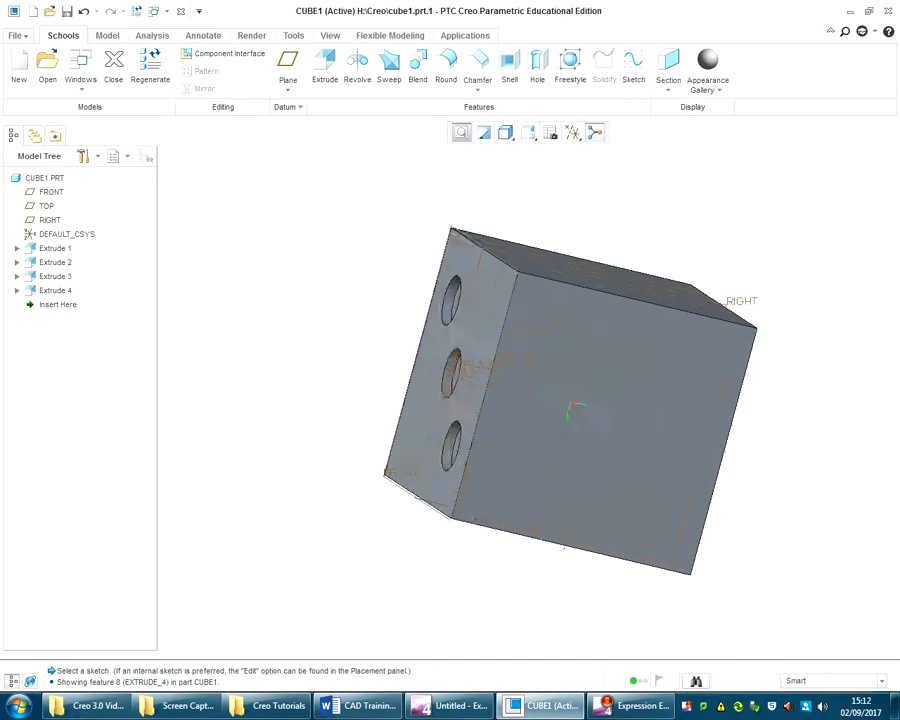
scroll(788, 450, up, 5)
middle_drag(715, 395, 535, 255)
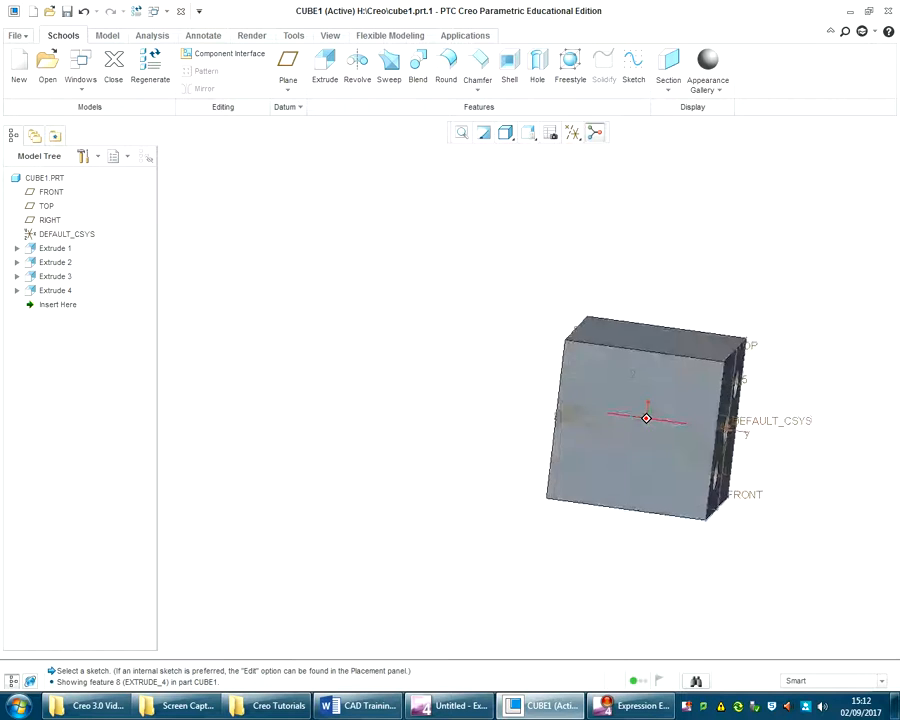